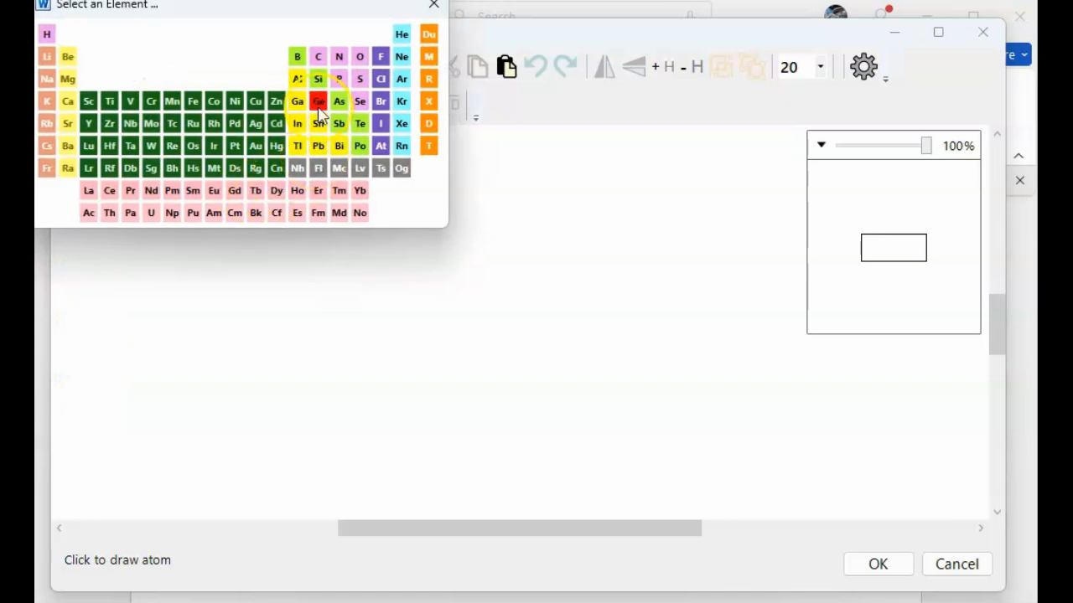
left_click(434, 10)
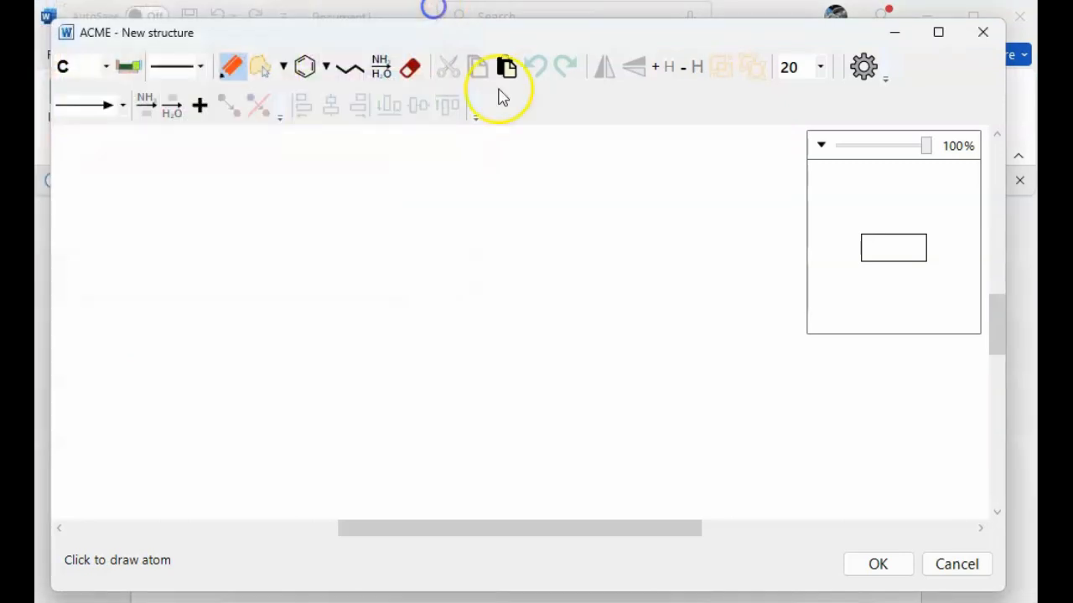
left_click(202, 69)
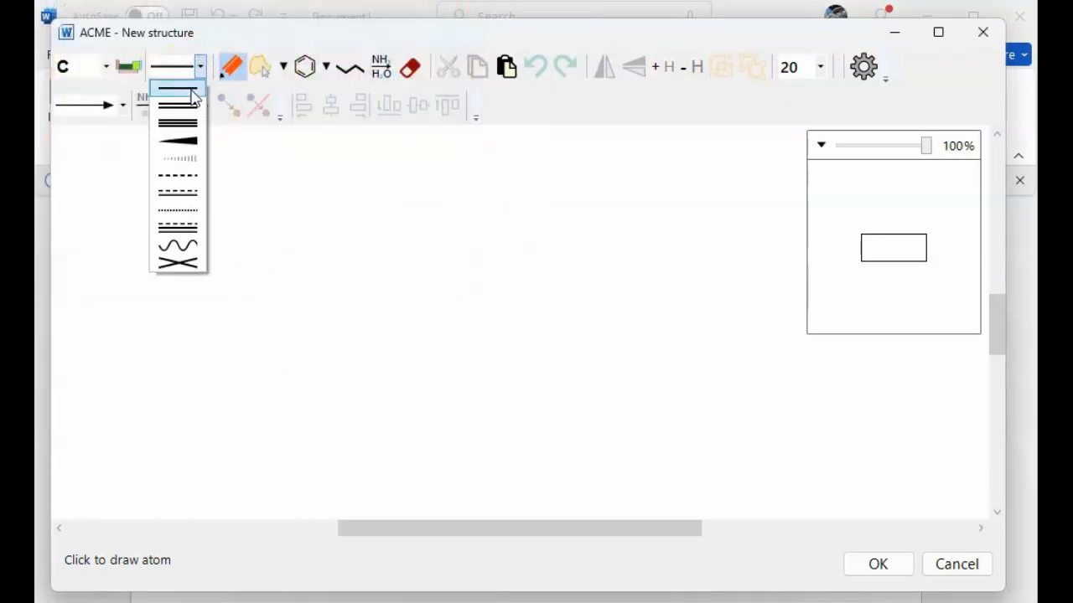
left_click(192, 123)
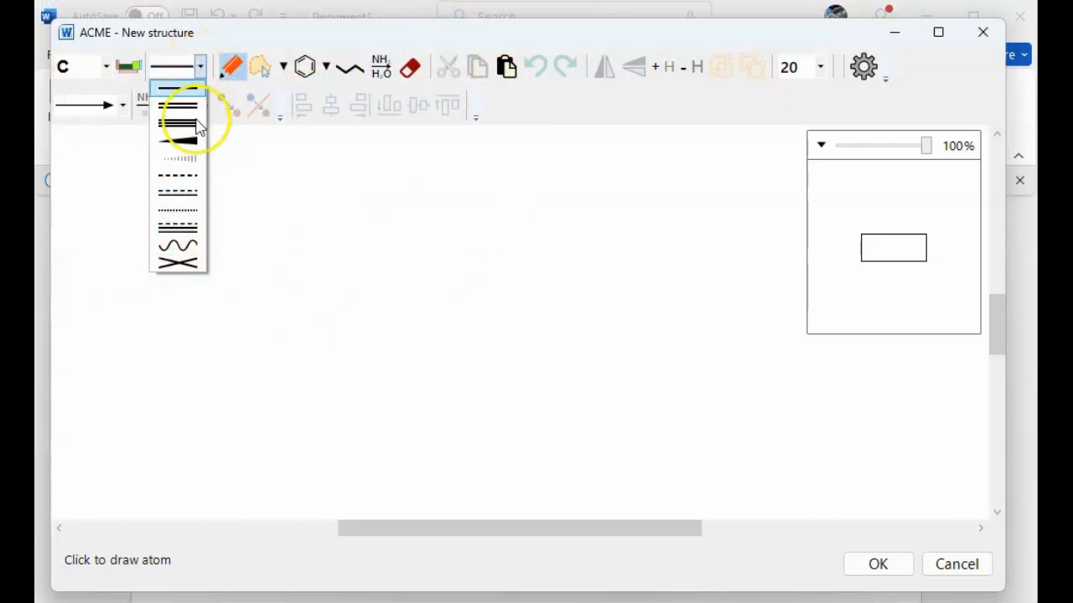
left_click(210, 43)
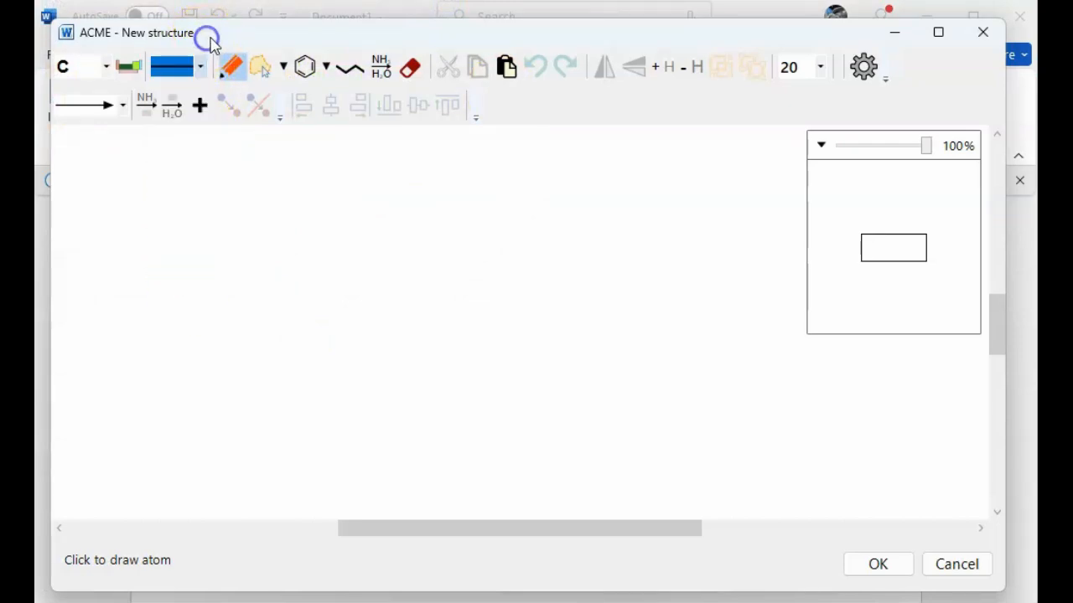
Draw an ethane molecule with the Draw tool by placing a carbon atom and sprouting a second carbon from it.
left_click(236, 73)
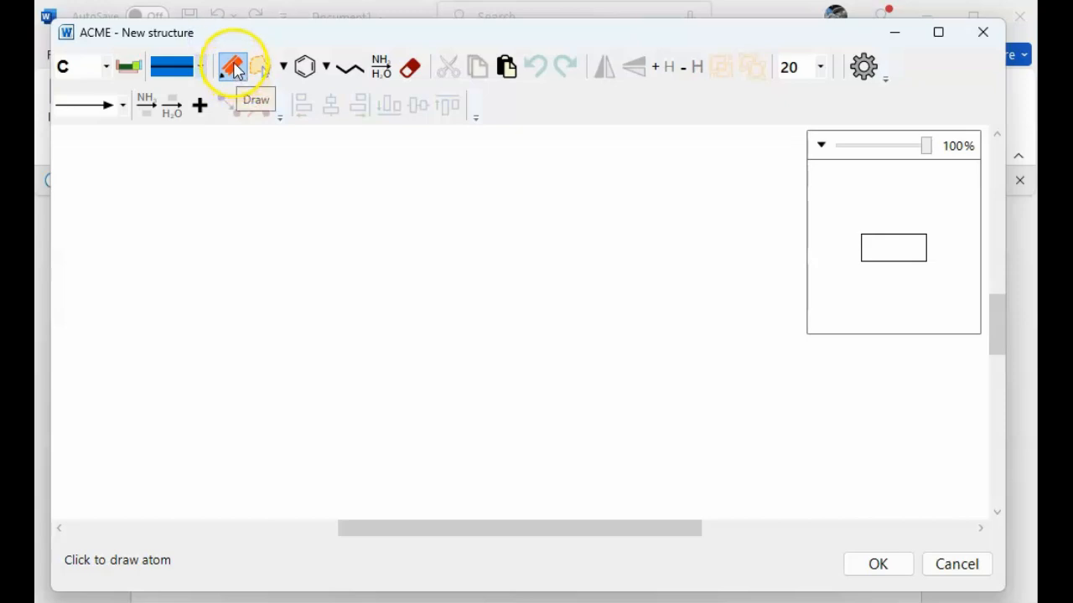
left_click(186, 248)
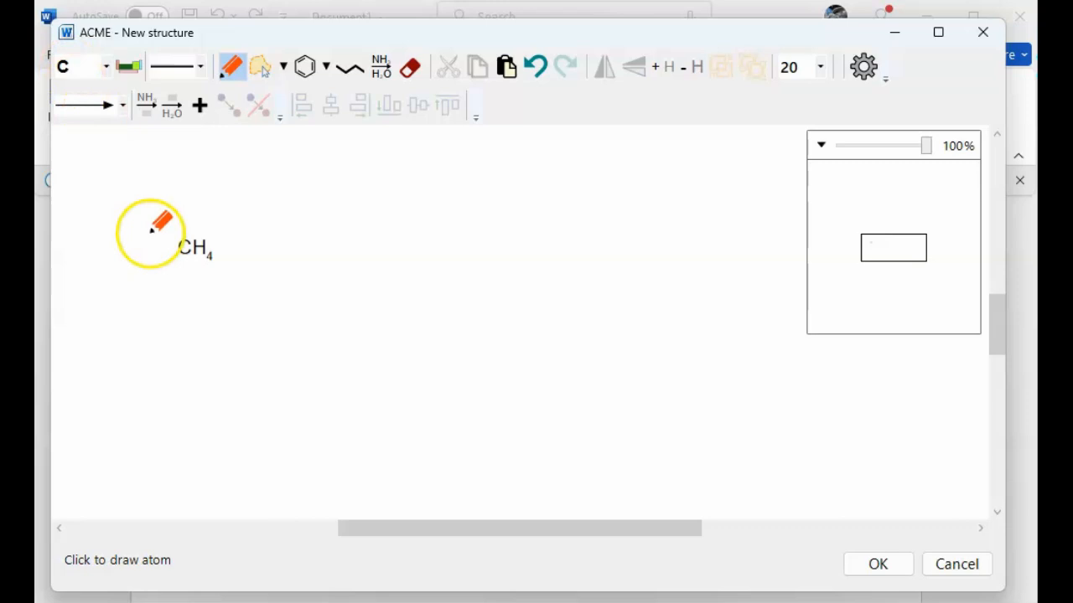
left_click(202, 254)
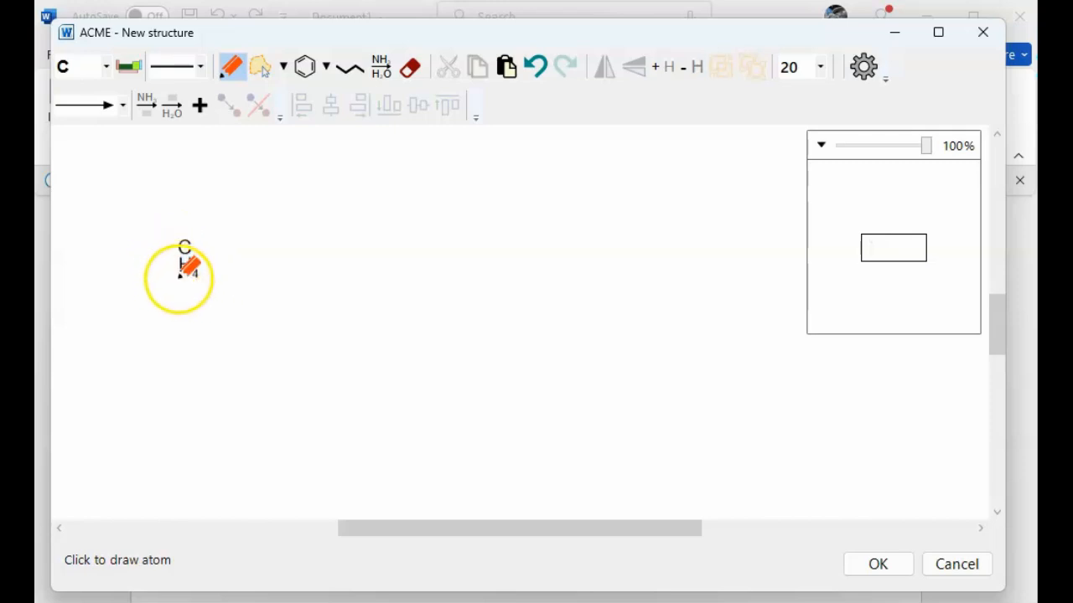
left_click(186, 267)
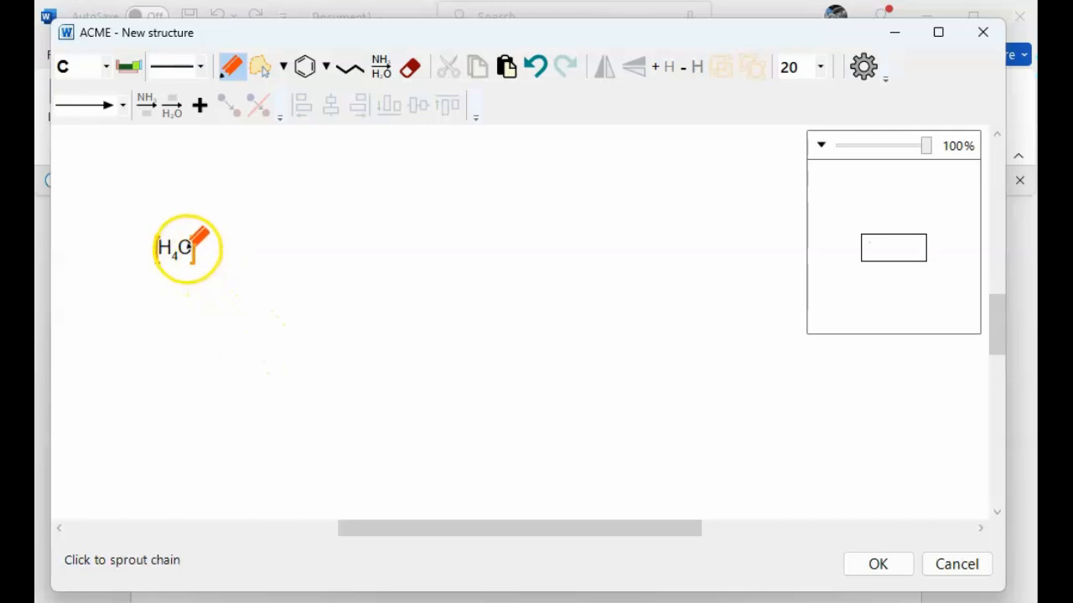
left_click_drag(191, 251, 190, 253)
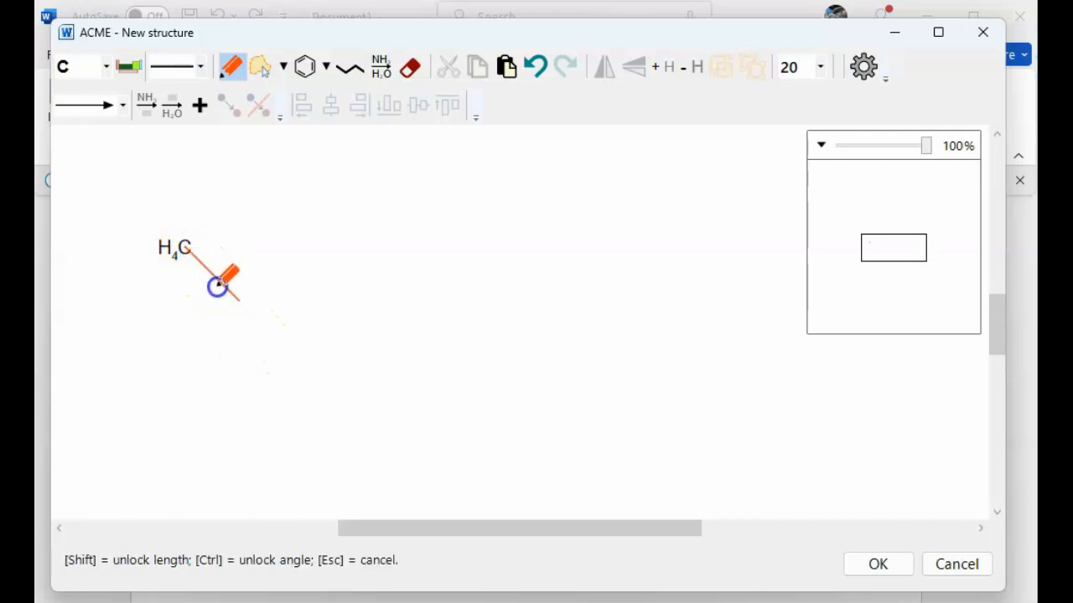
left_click_drag(262, 289, 232, 191)
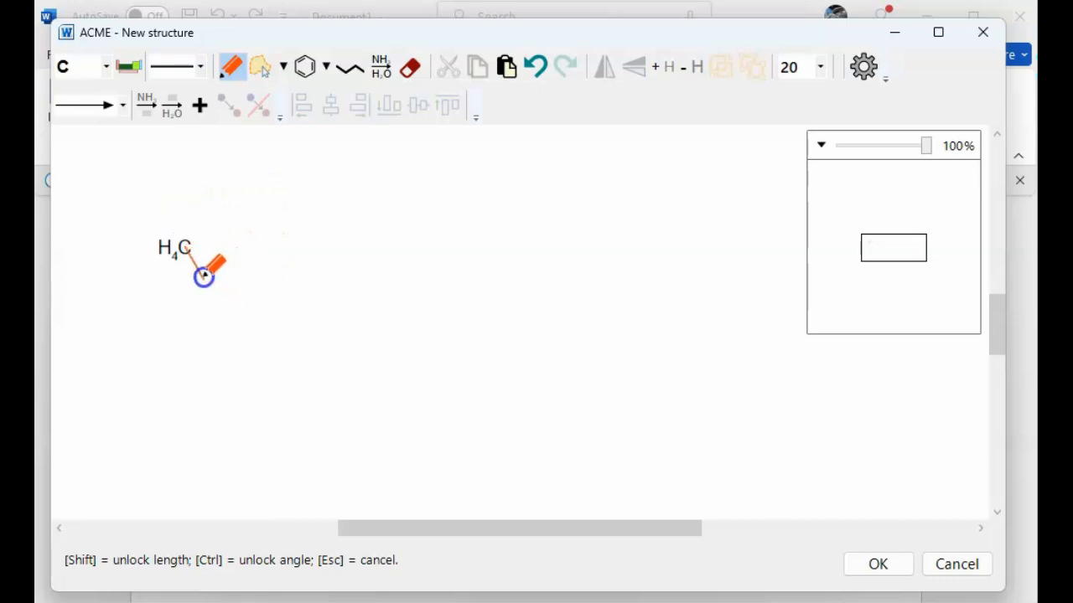
left_click_drag(204, 276, 204, 277)
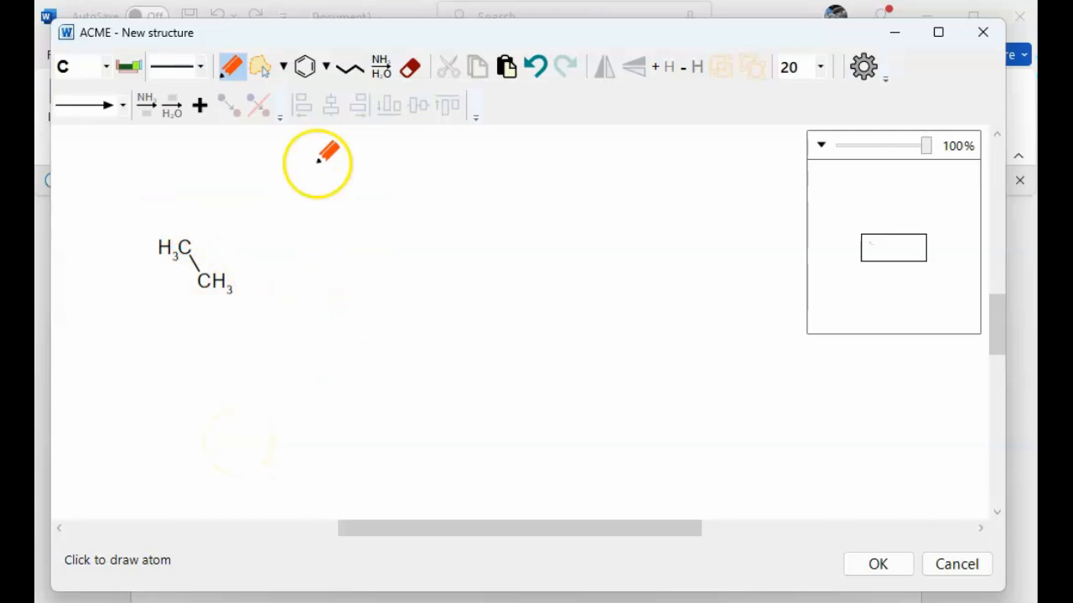
Draw a long zigzag carbon chain to the right of the ethane with the chain tool.
left_click(354, 75)
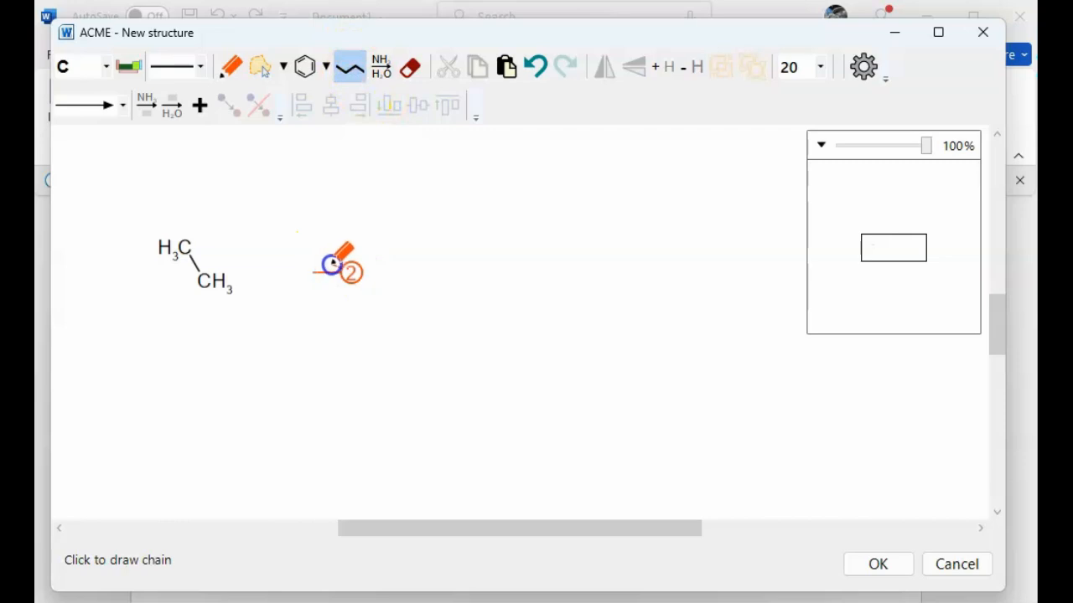
left_click_drag(405, 242, 594, 274)
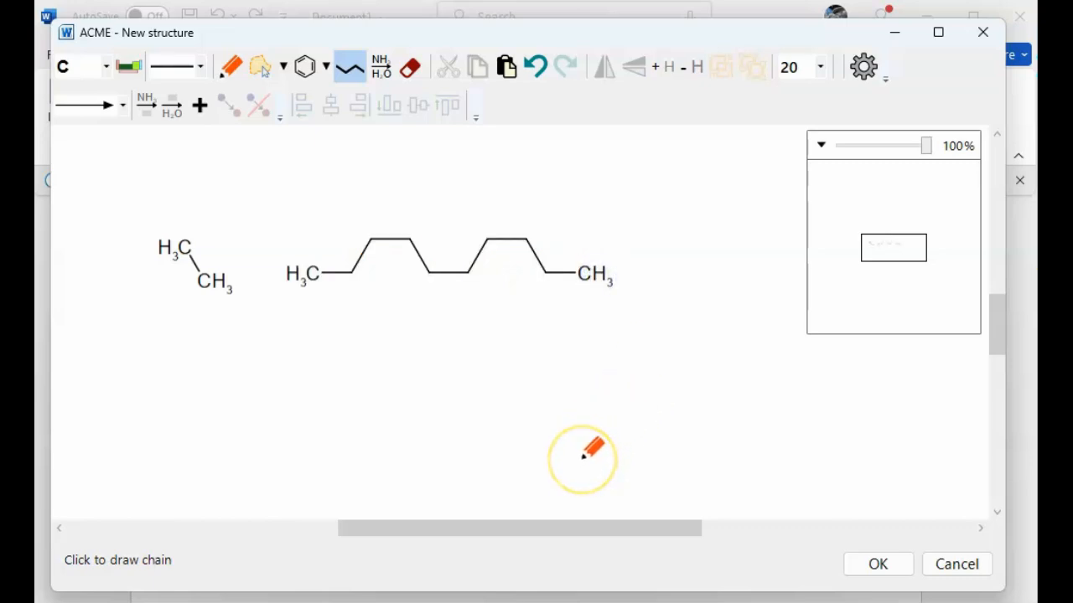
Select chlorine from the periodic table and attach a Cl substituent below a middle carbon of the chain.
left_click(106, 66)
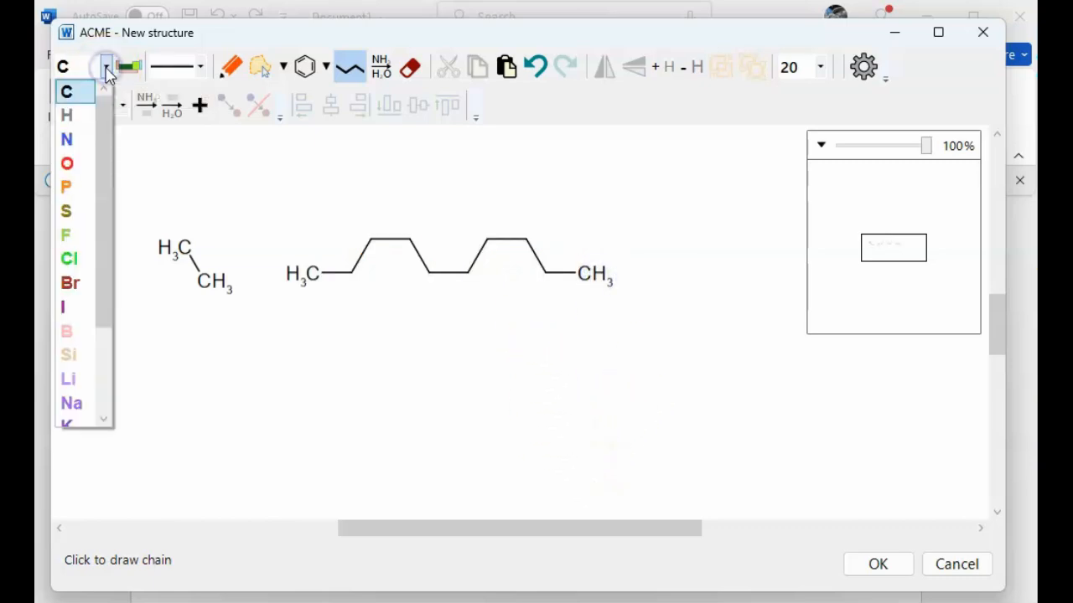
left_click(128, 67)
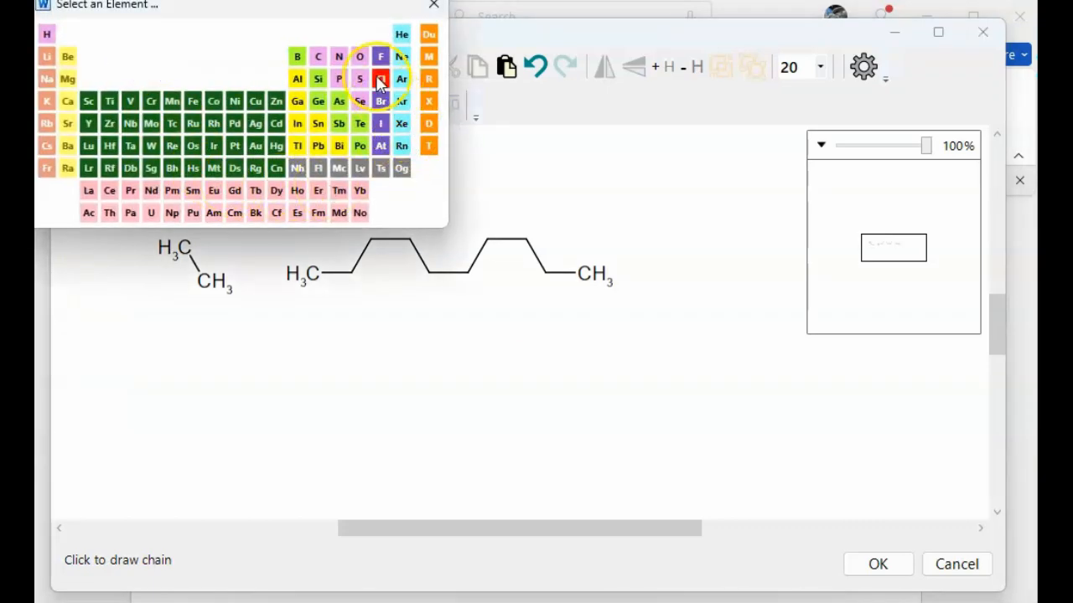
left_click(376, 78)
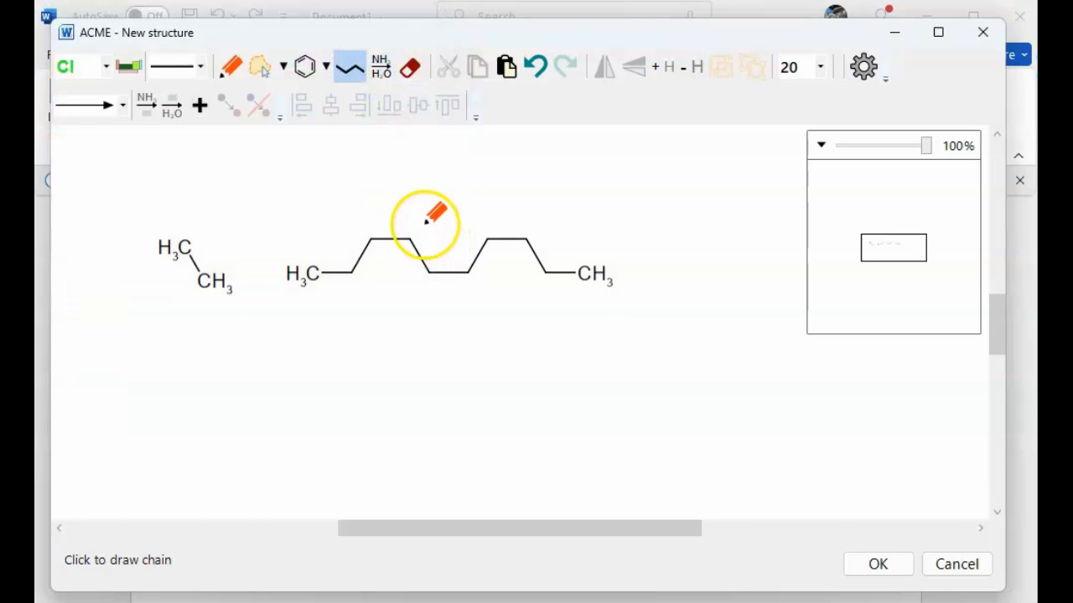
left_click(231, 67)
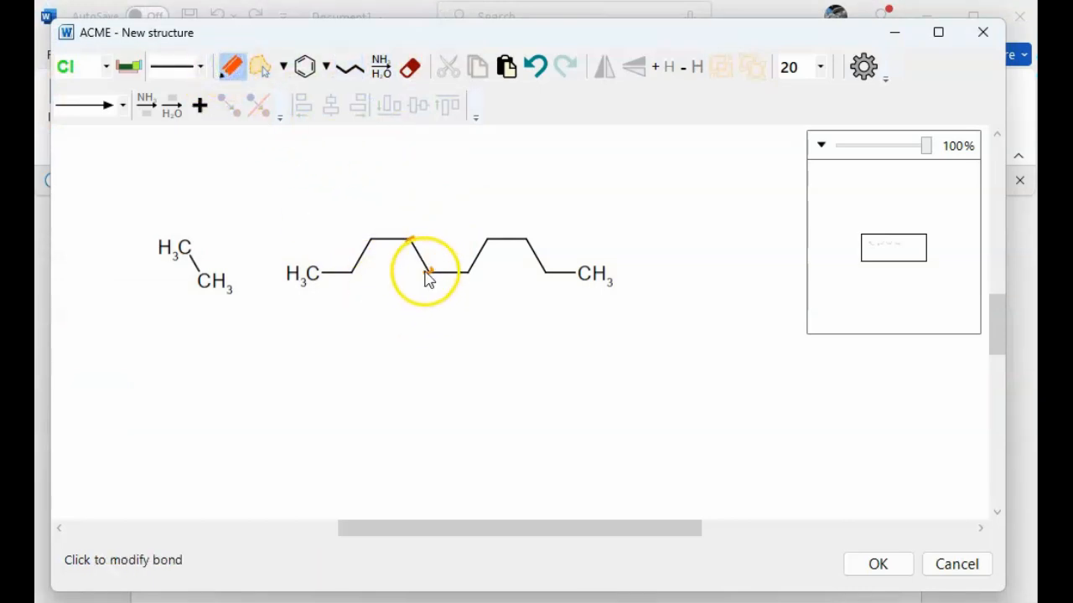
left_click_drag(429, 273, 432, 306)
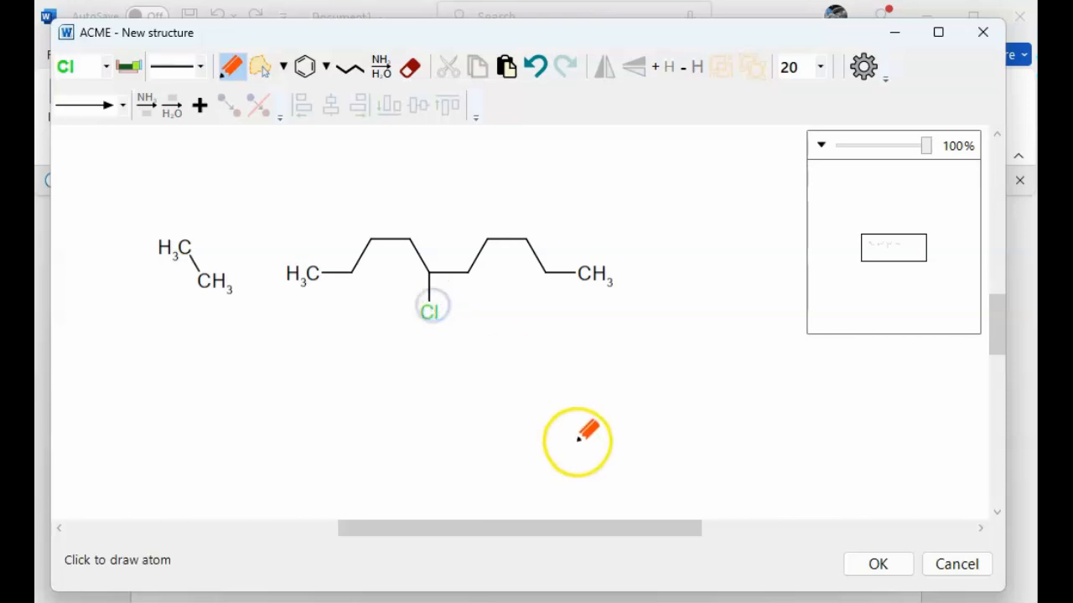
Switch the element to oxygen and attach an OH group above a carbon in the chain's right half.
left_click(106, 66)
left_click(358, 56)
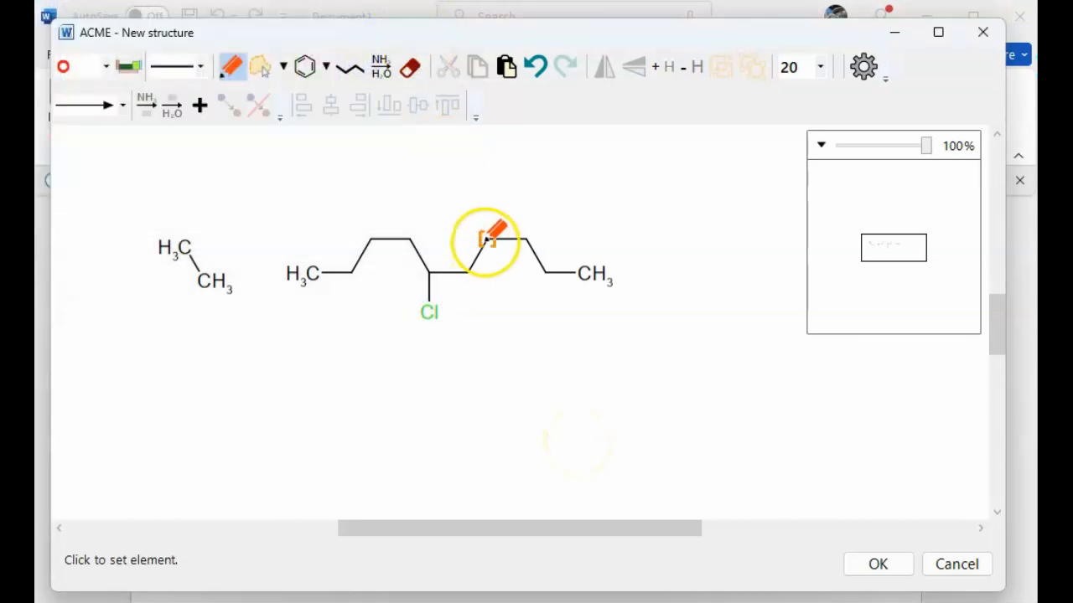
left_click_drag(490, 237, 489, 209)
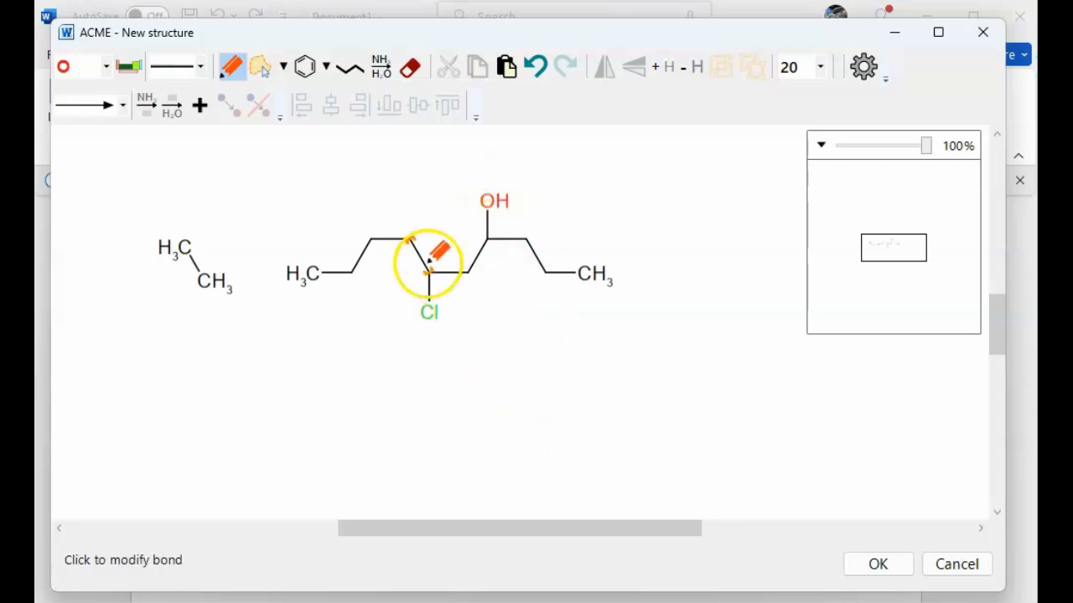
Choose the benzene ring template, then undo the drawn structures until the canvas is empty.
left_click(327, 69)
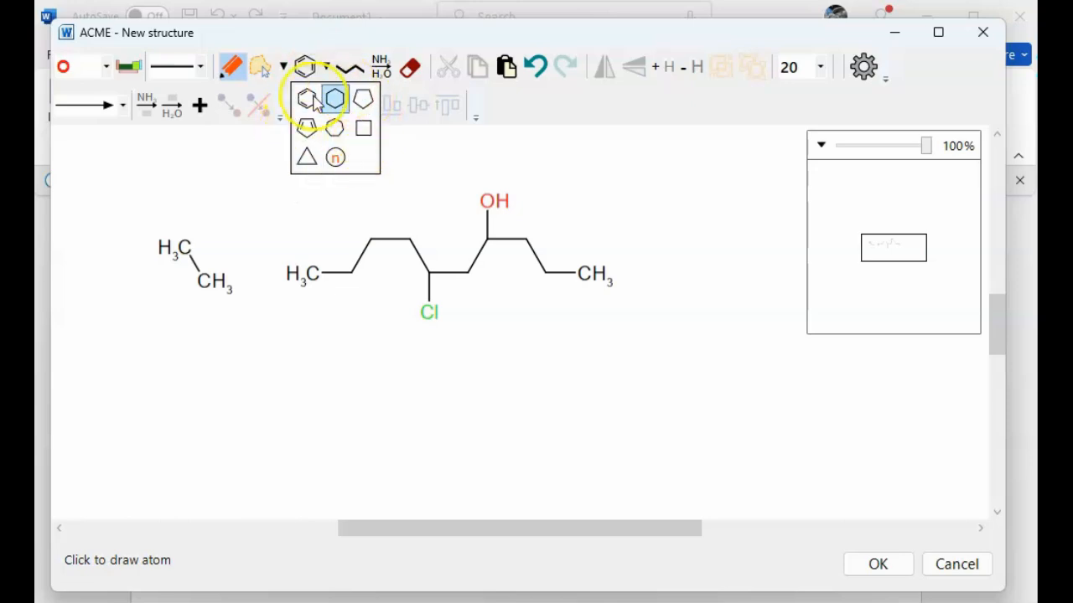
left_click(307, 99)
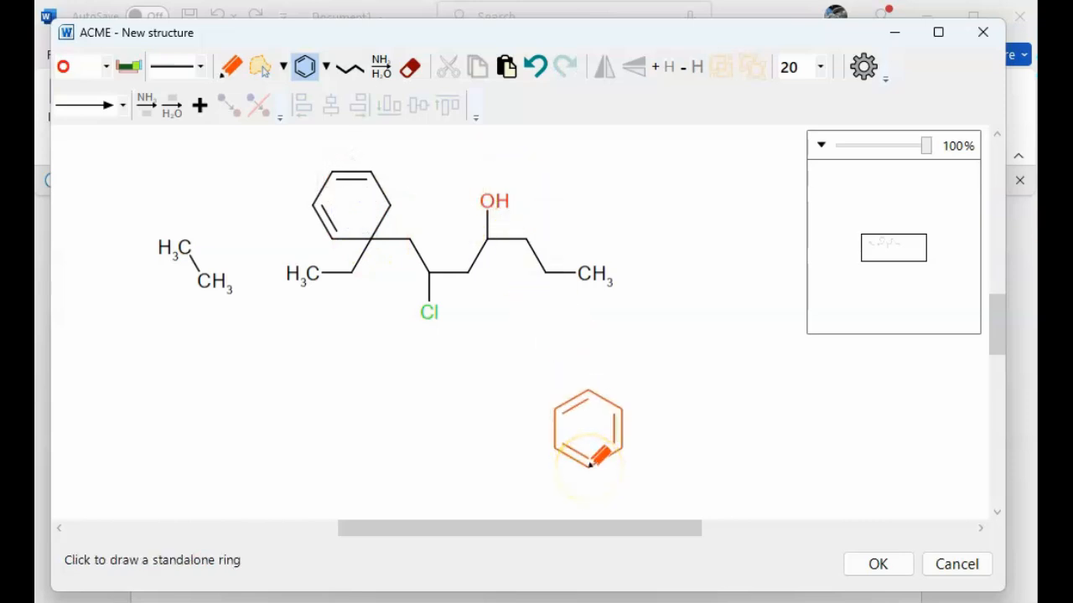
key("ctrl+z")
left_click(535, 67)
left_click(536, 67)
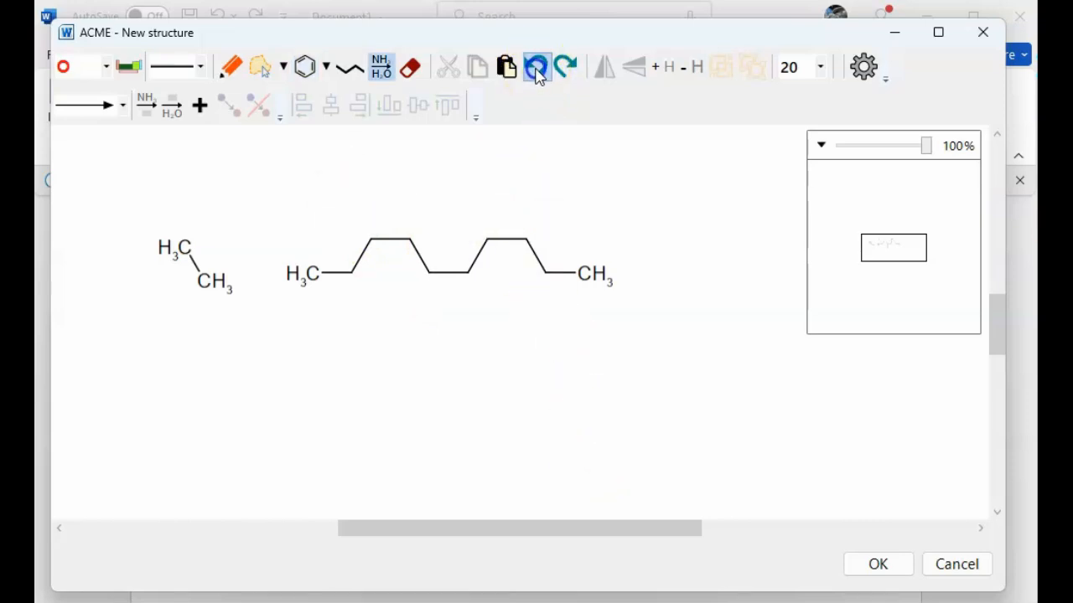
left_click(536, 67)
left_click(536, 67)
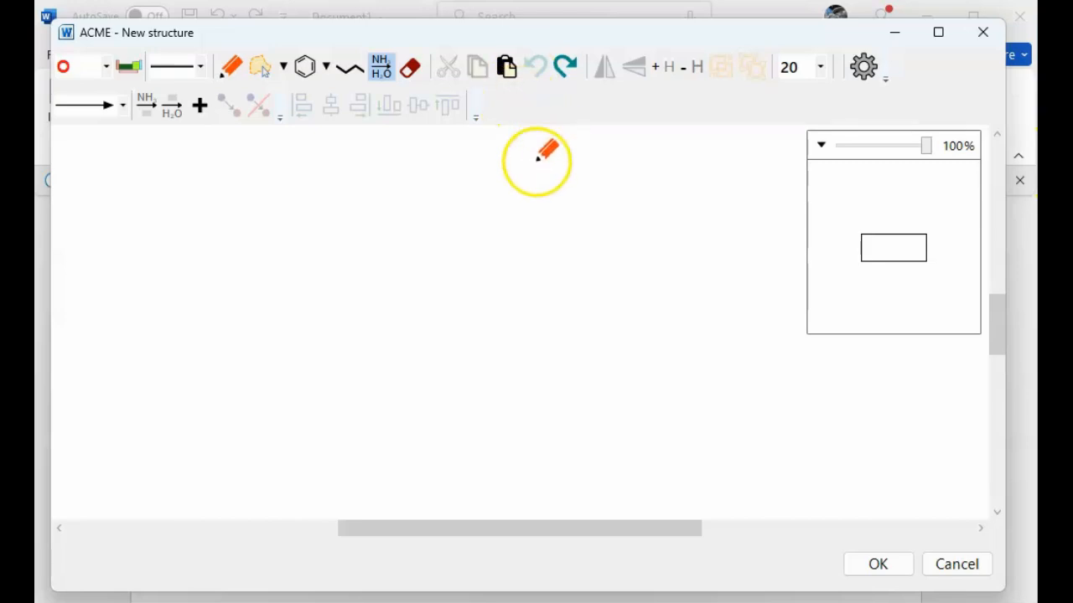
Place a standalone benzene ring on the left side of the canvas.
left_click(305, 69)
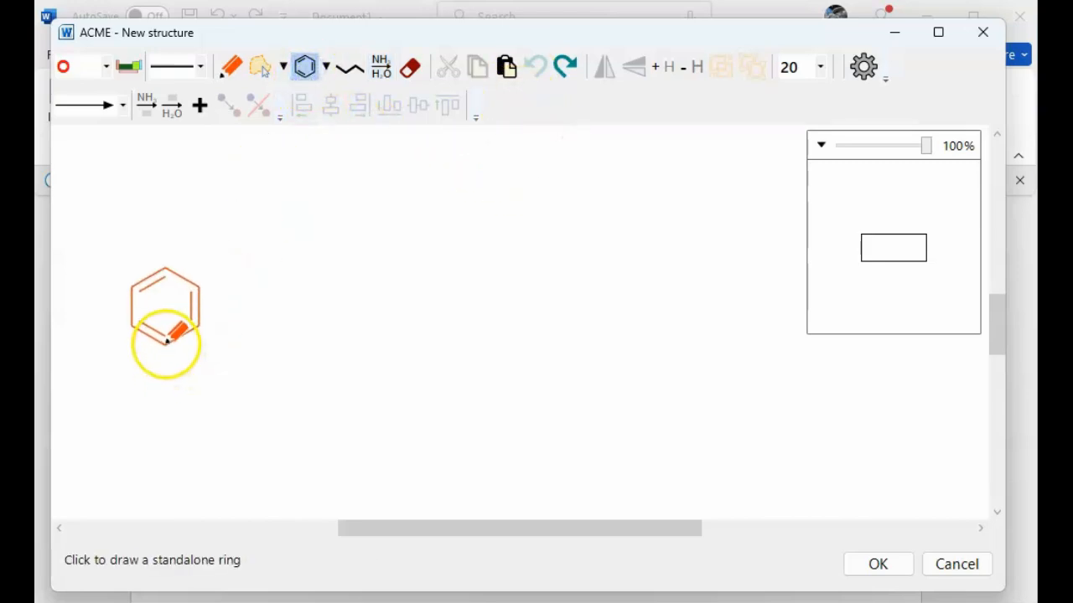
left_click(165, 344)
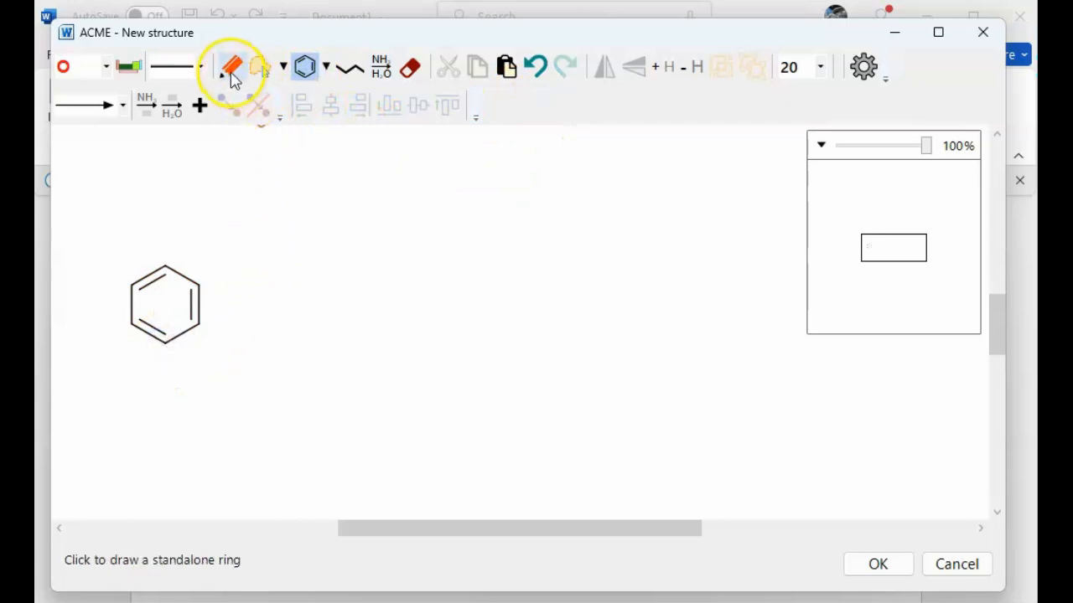
Set the element to carbon and sprout a methyl carbon from the ring's upper-right vertex with the Draw tool.
left_click(232, 69)
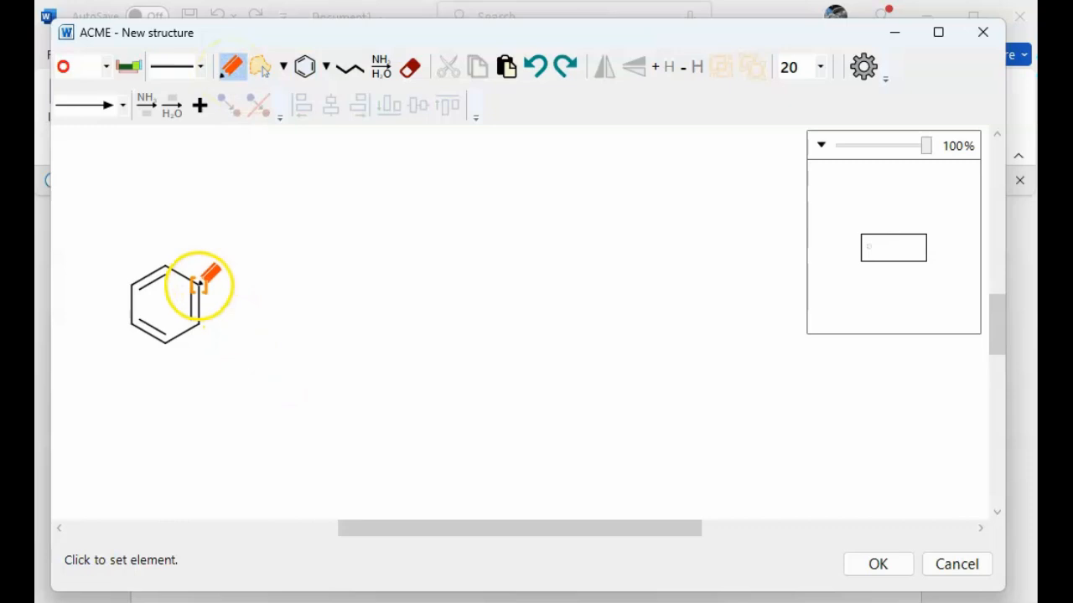
left_click(105, 69)
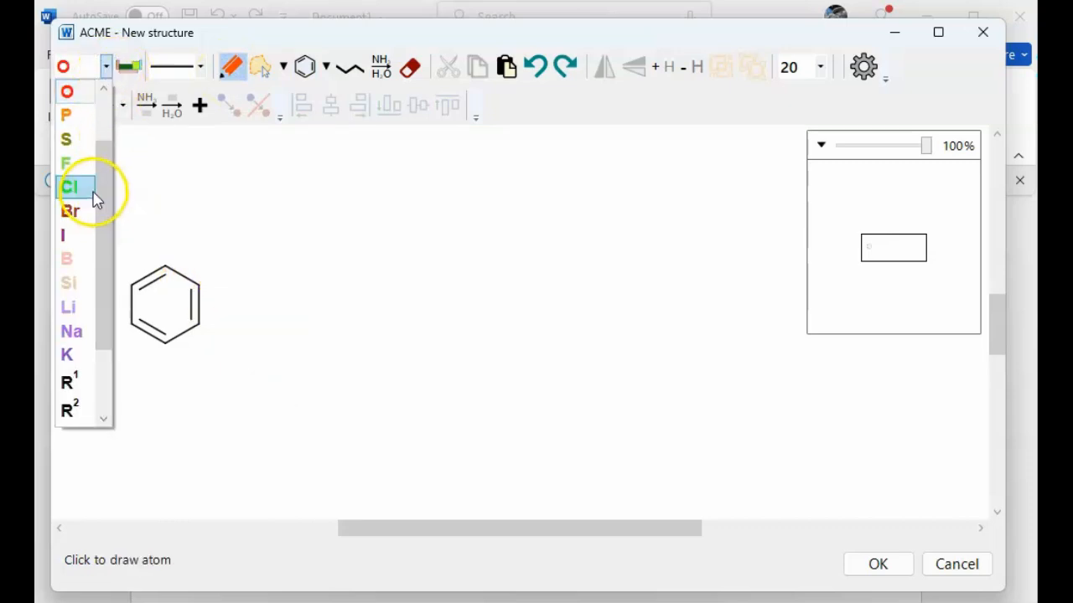
left_click_drag(100, 187, 102, 119)
left_click(84, 94)
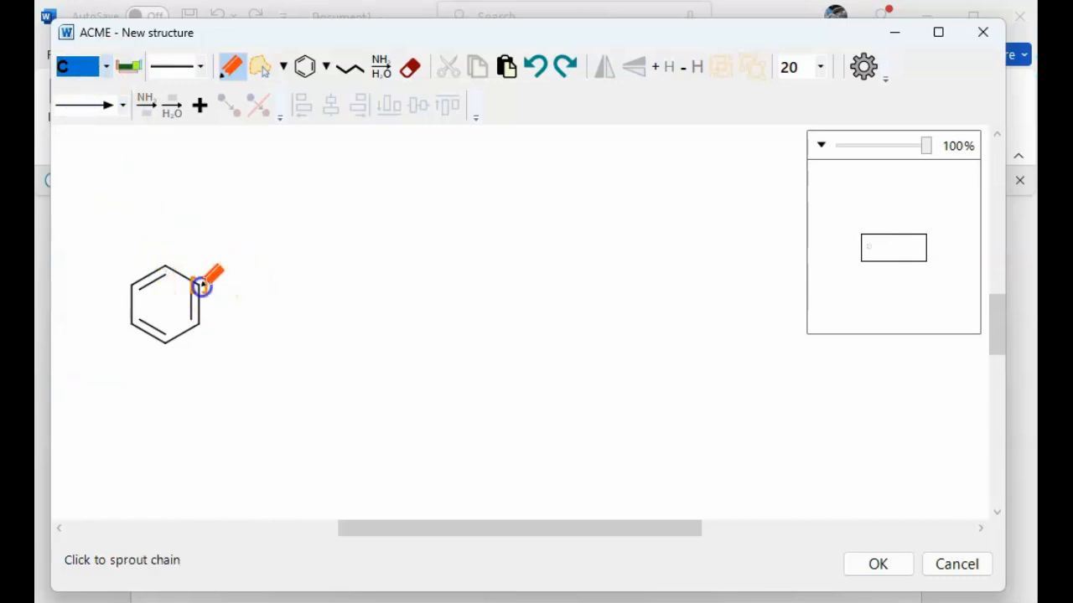
left_click_drag(202, 285, 228, 270)
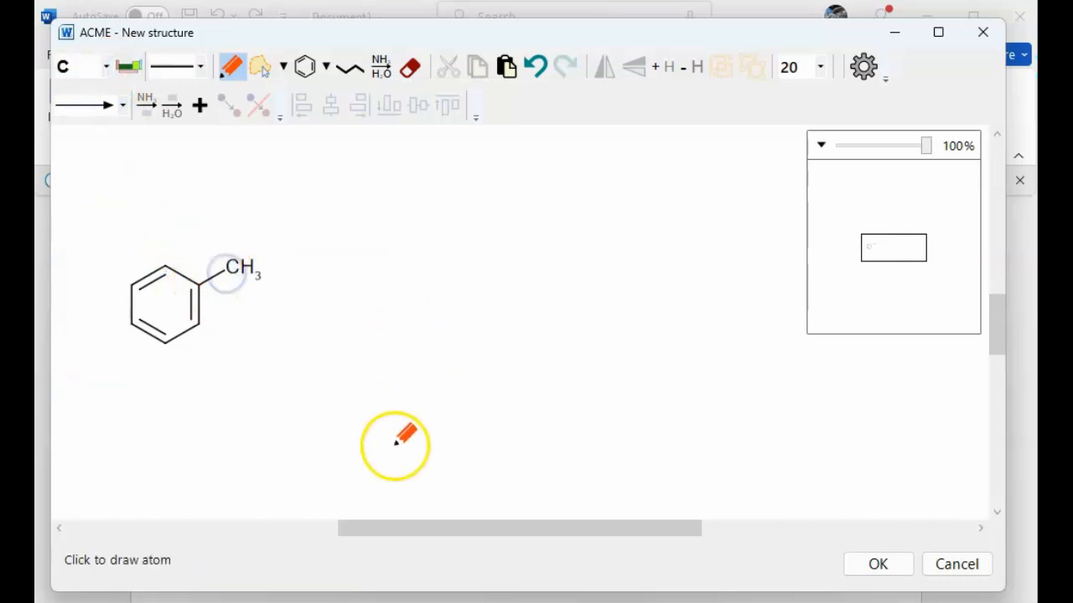
left_click(246, 273)
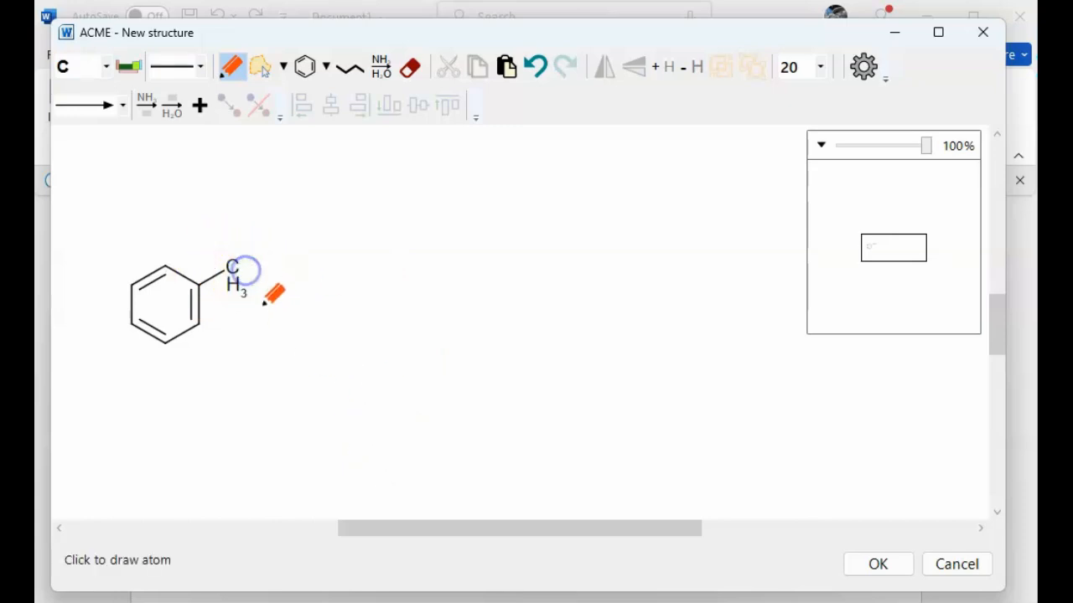
Choose a double bond and oxygen, then attach a double-bonded O upward from the methyl carbon.
left_click(200, 67)
left_click(195, 113)
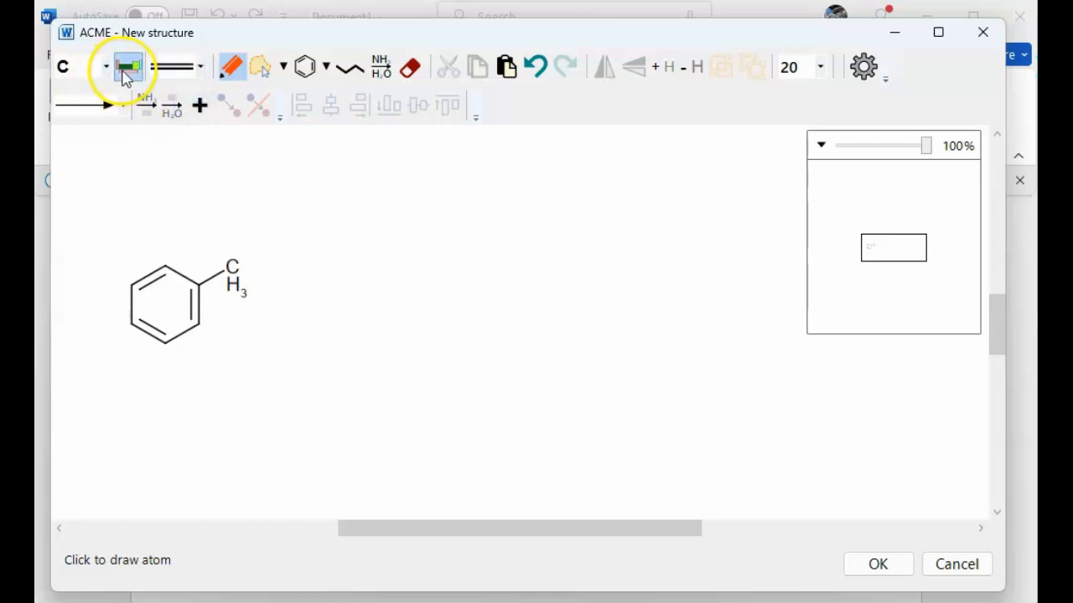
left_click(129, 66)
left_click(357, 86)
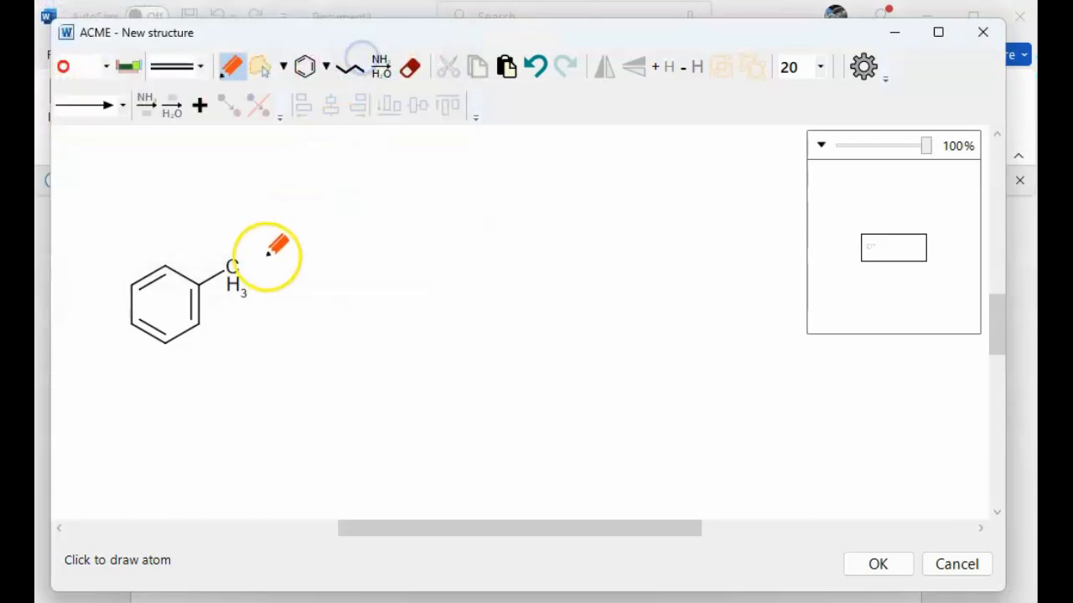
left_click_drag(232, 266, 237, 232)
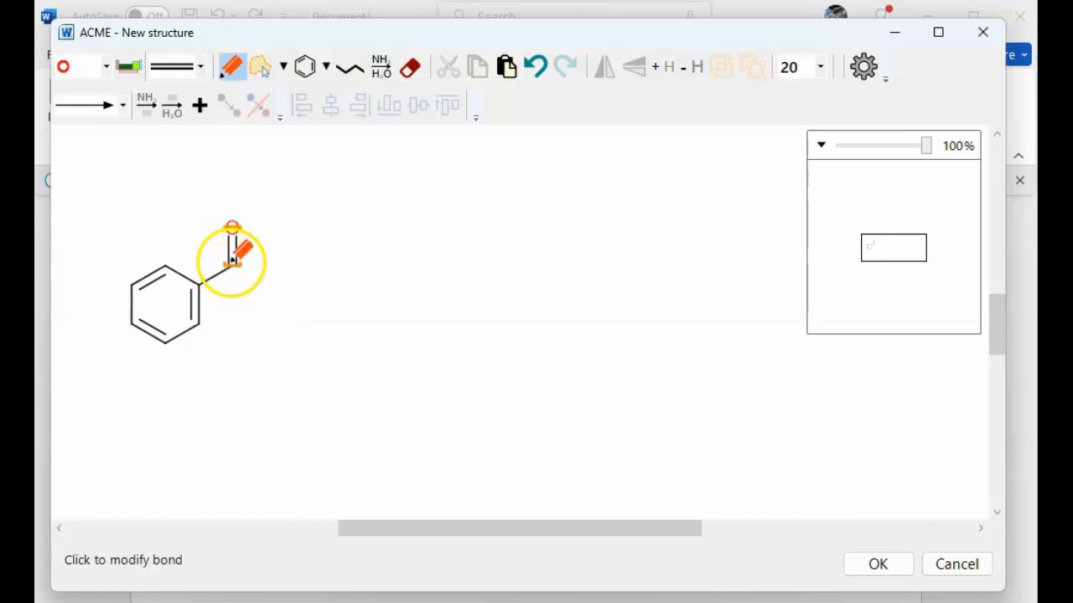
Set the bond type back to a single bond.
left_click(200, 66)
left_click(186, 87)
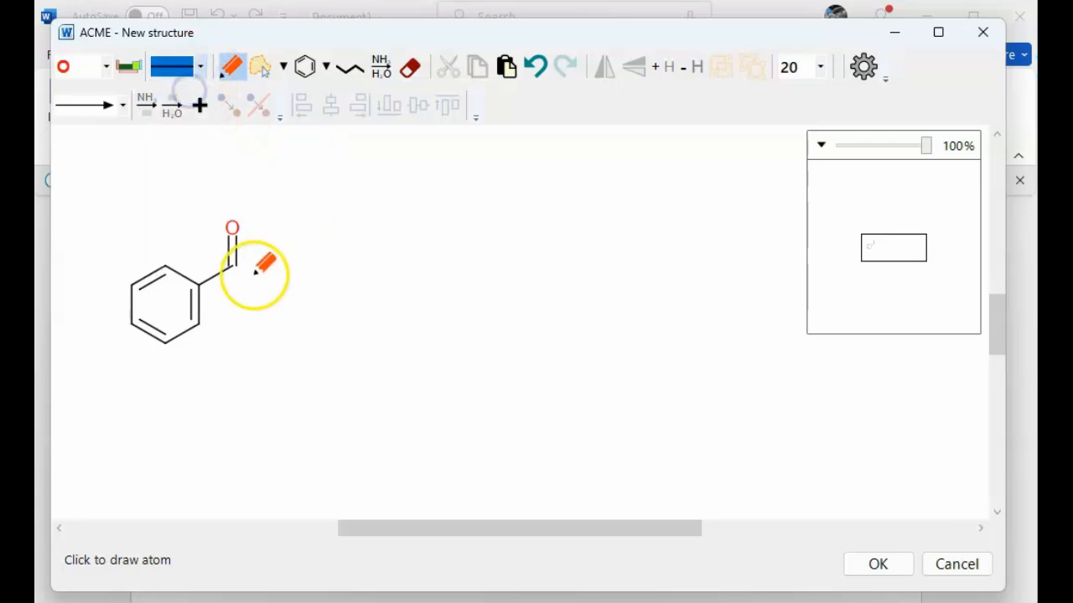
Attach a hydroxyl oxygen to the carbonyl carbon, and place a plus sign to the right of the benzoic acid.
left_click_drag(237, 265, 254, 280)
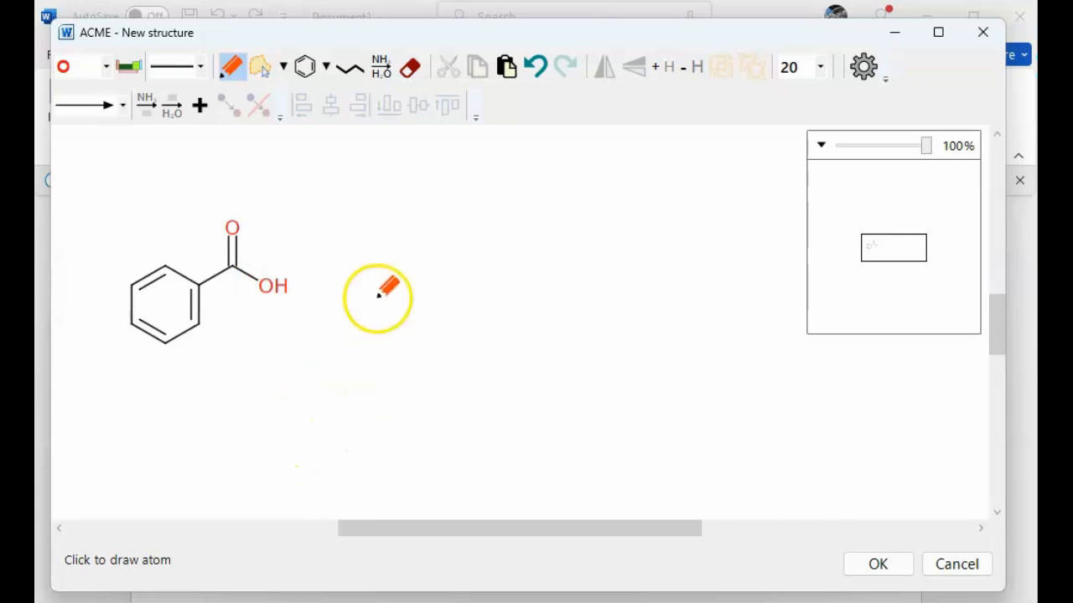
left_click(199, 104)
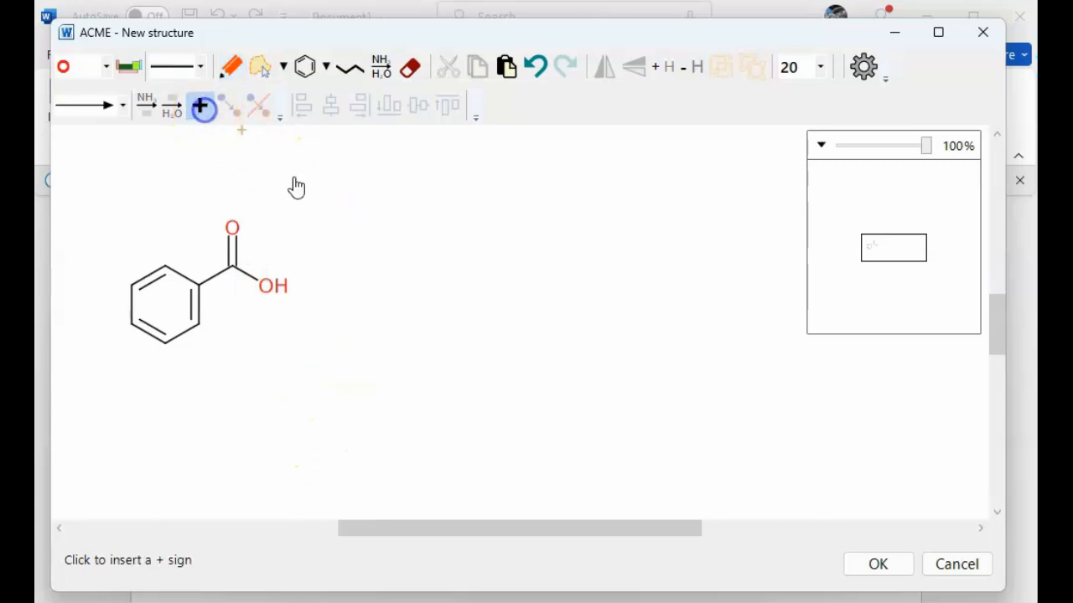
left_click(345, 306)
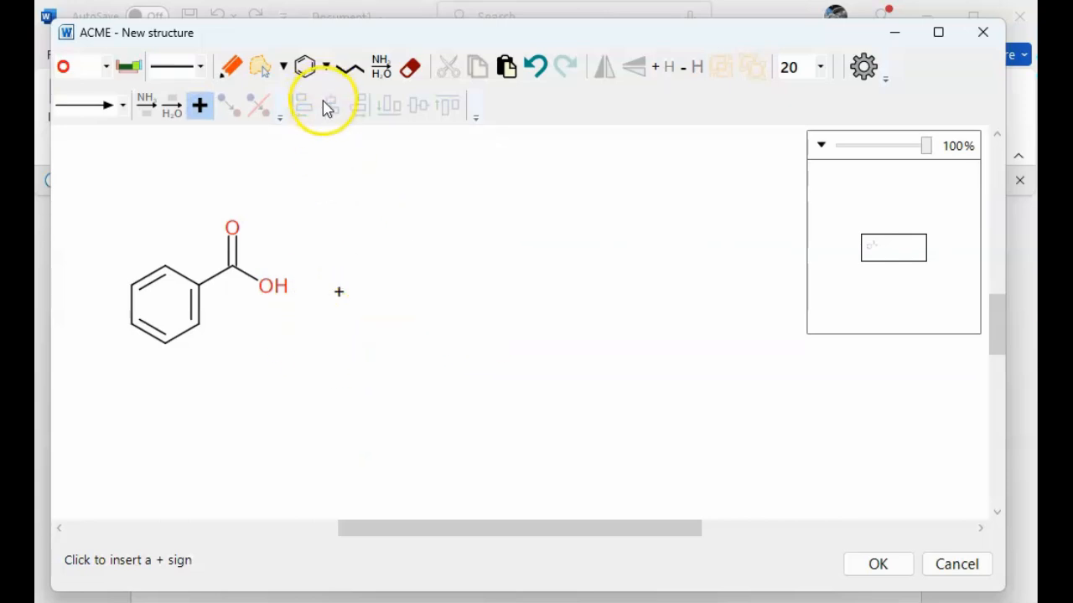
Set the element to carbon and draw a two-carbon chain to the right of the plus sign with the Draw tool.
left_click(106, 67)
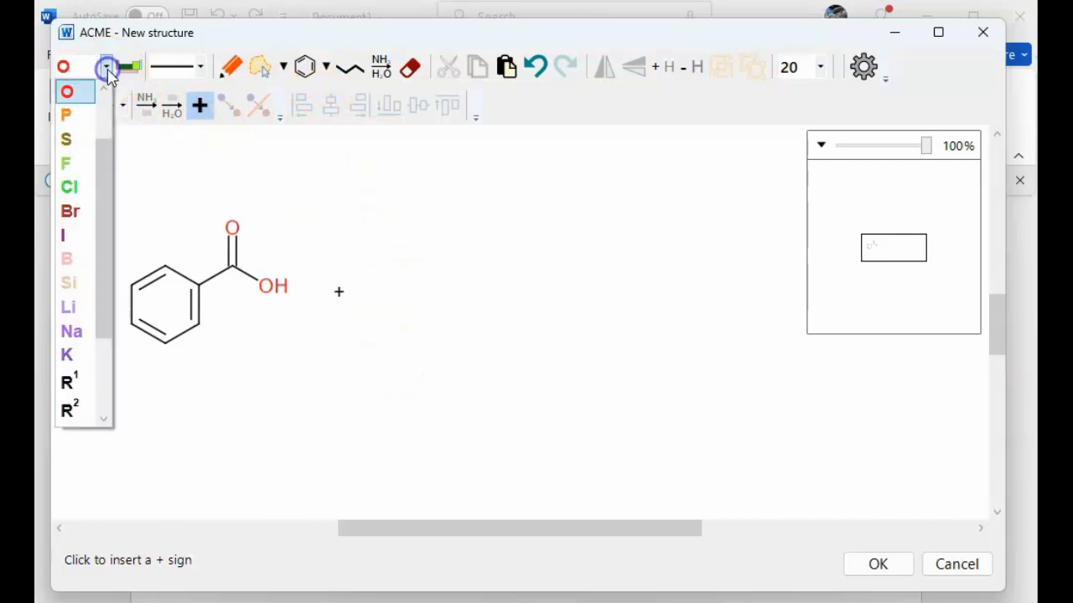
left_click_drag(101, 138, 102, 105)
left_click(87, 115)
left_click(237, 71)
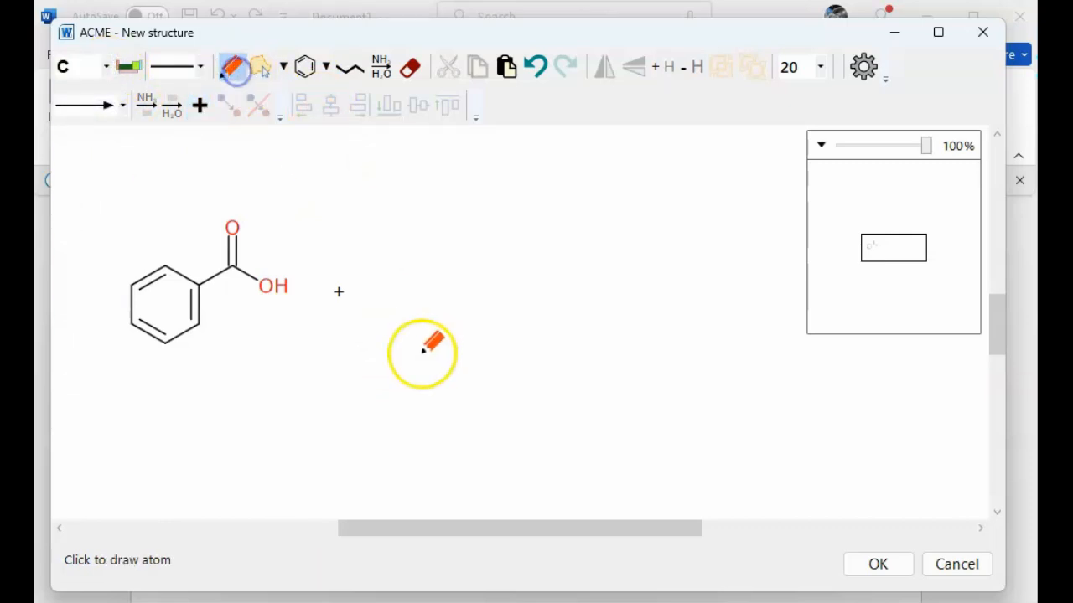
left_click(406, 290)
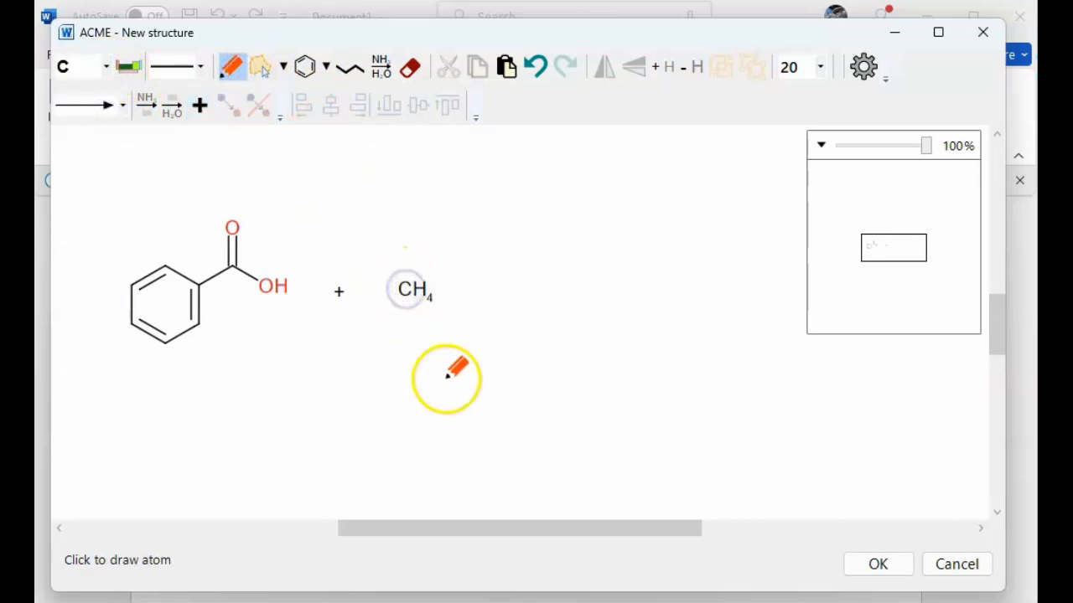
left_click(417, 292)
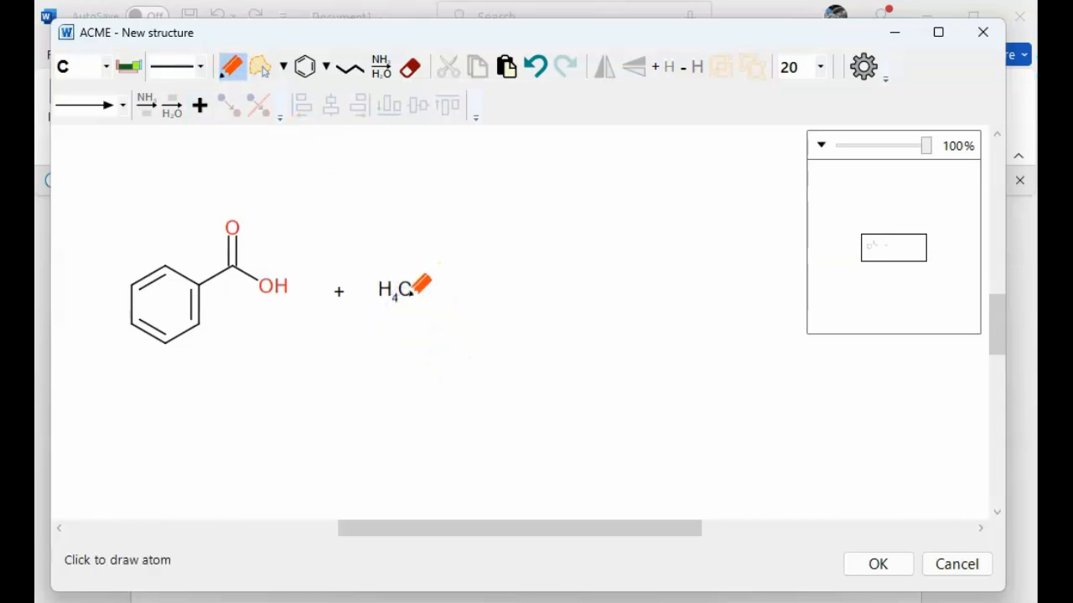
left_click_drag(405, 290, 429, 313)
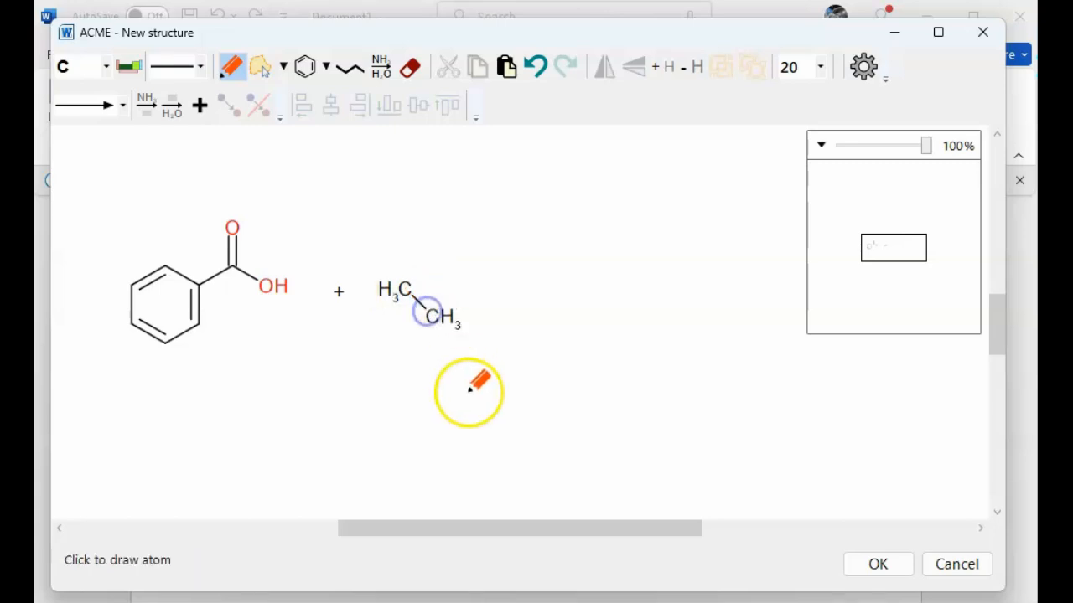
left_click(446, 325)
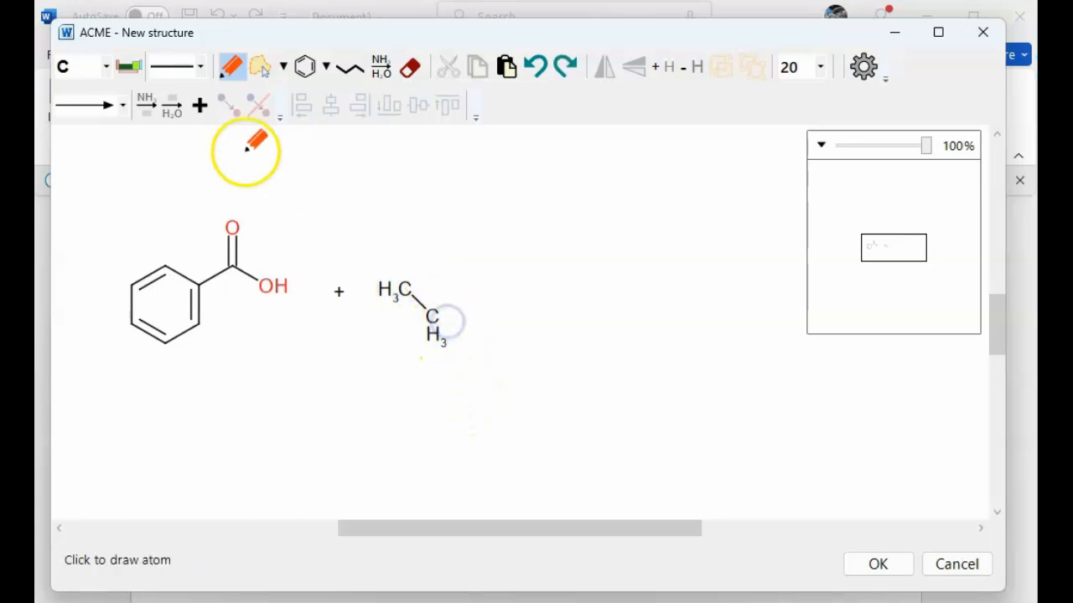
Switch the element to oxygen and attach an O to the end of the chain, forming ethanol.
left_click(106, 66)
left_click(67, 162)
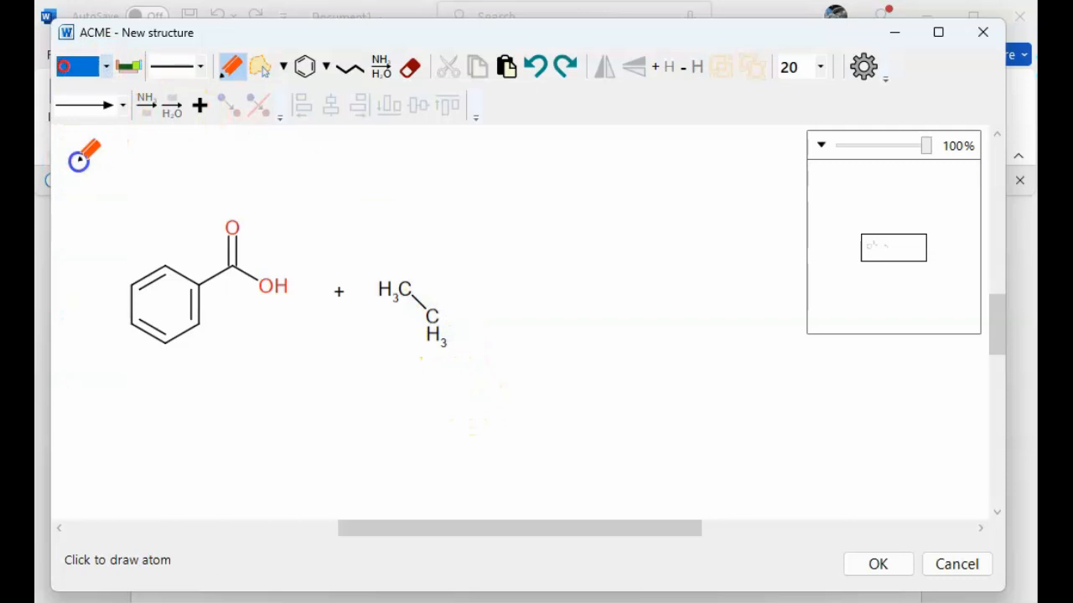
left_click_drag(438, 310, 459, 305)
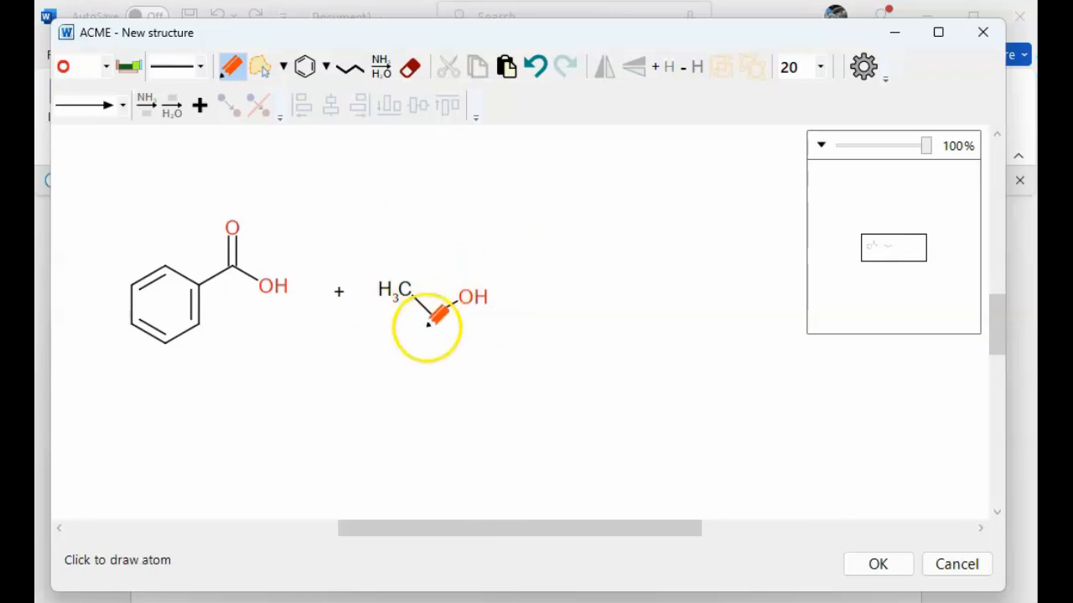
Choose the plain single-headed reaction arrow and draw it to the right of the ethanol.
left_click(124, 107)
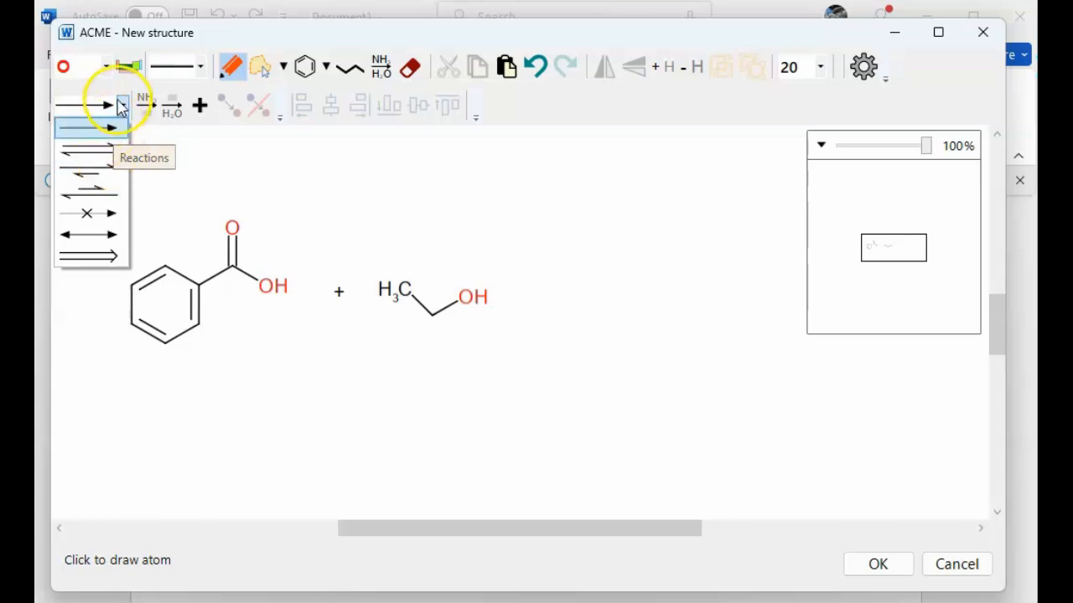
left_click(110, 123)
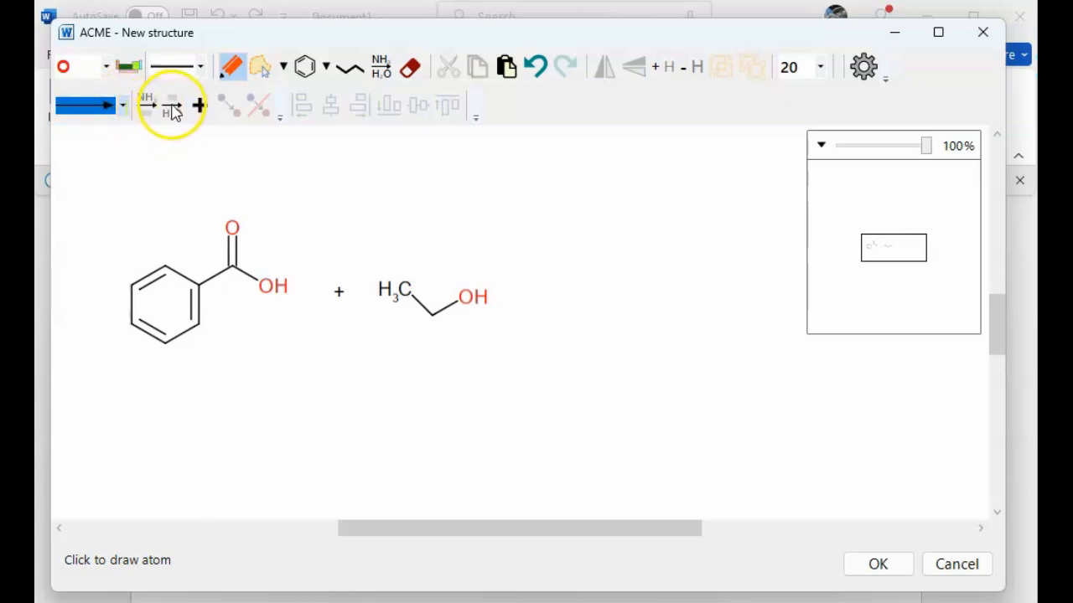
left_click(385, 69)
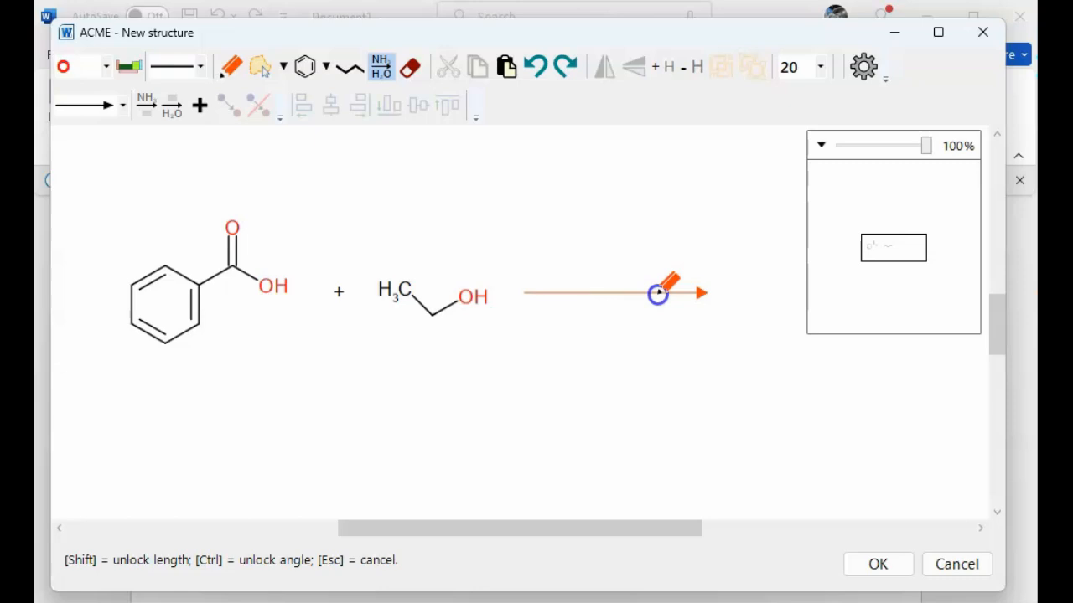
left_click(658, 293)
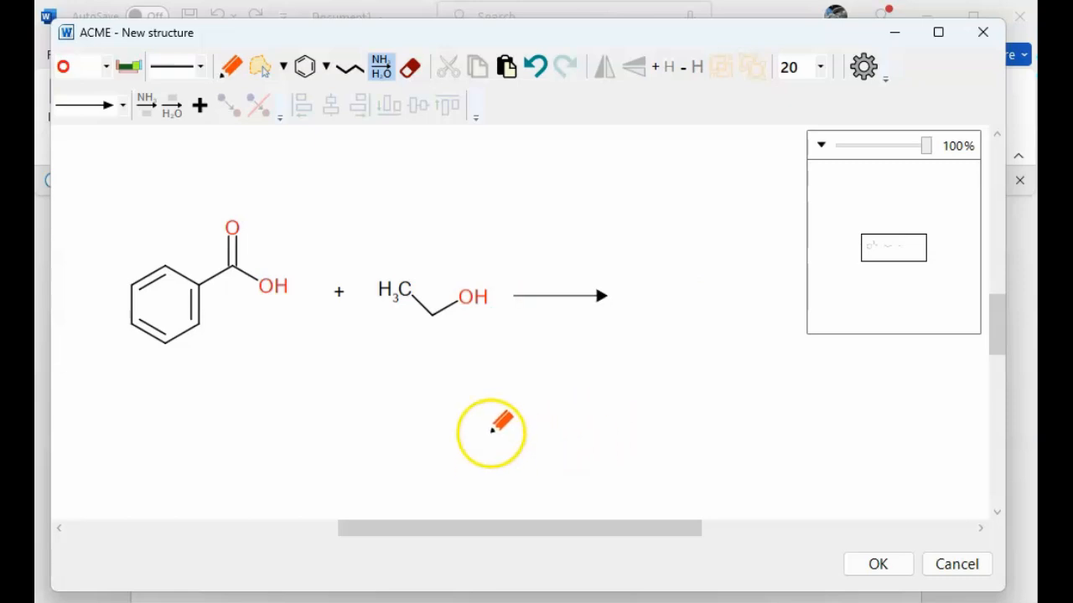
Place a standalone benzene ring to the right of the reaction arrow.
left_click(304, 67)
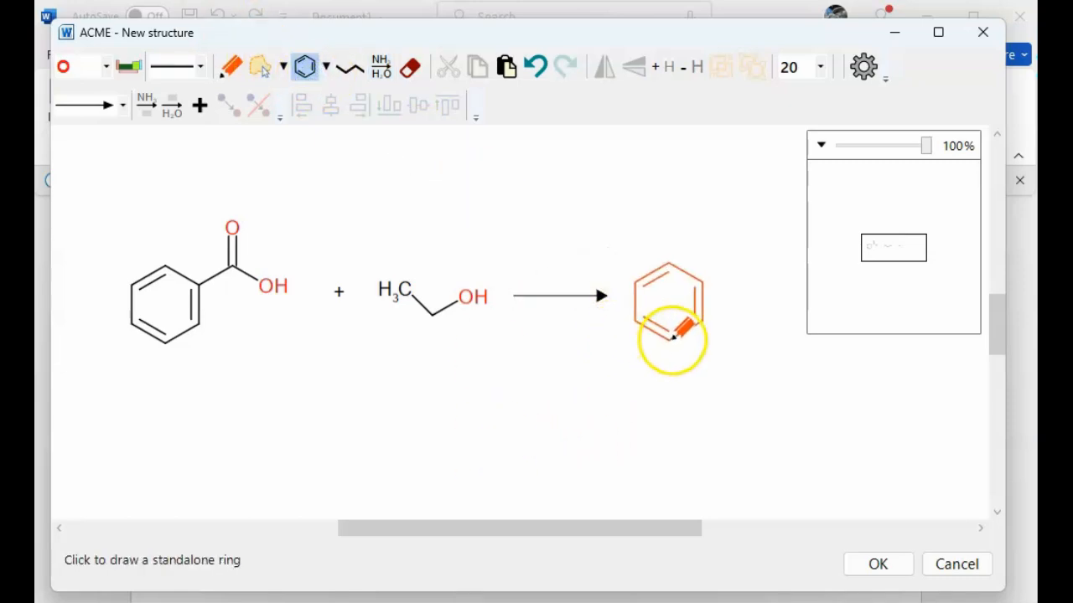
left_click(667, 336)
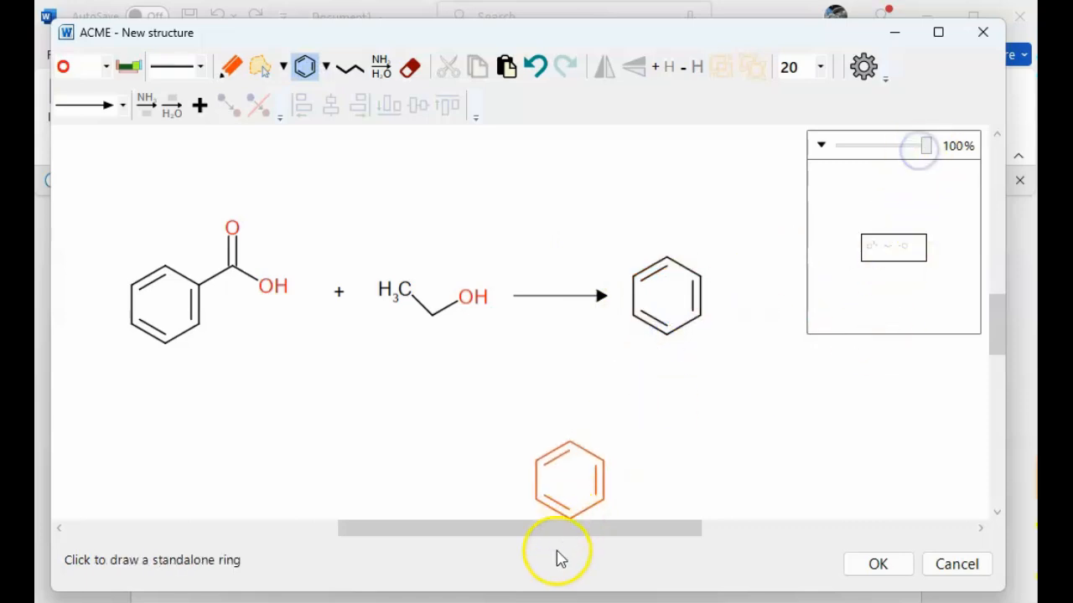
Set the element to carbon and sprout a methyl carbon from the new ring's upper-right vertex with the Draw tool.
left_click_drag(567, 530, 620, 530)
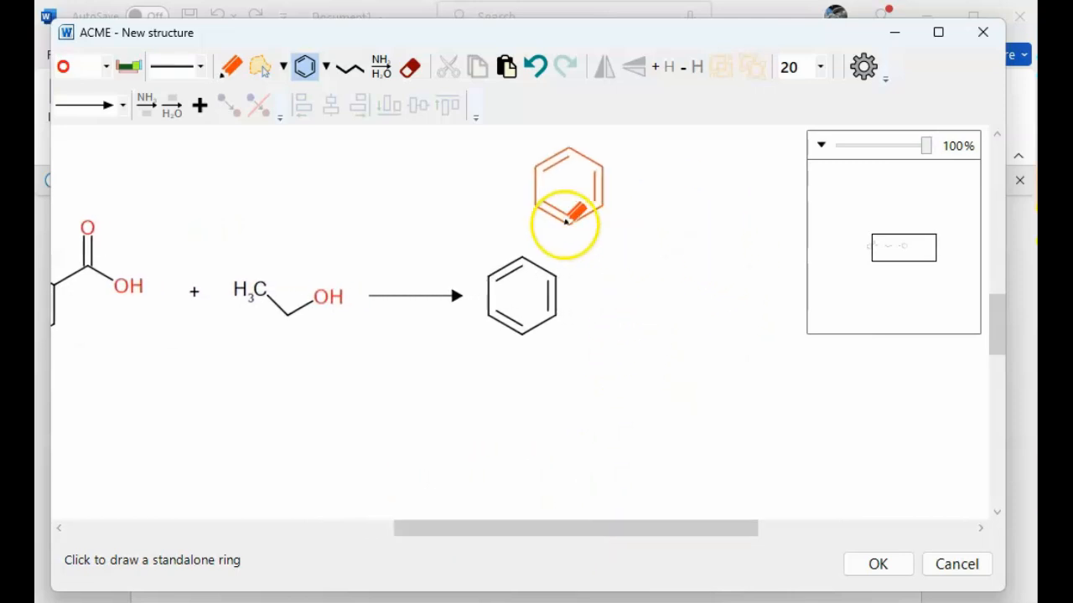
left_click(106, 66)
scroll(109, 121, "up", 1)
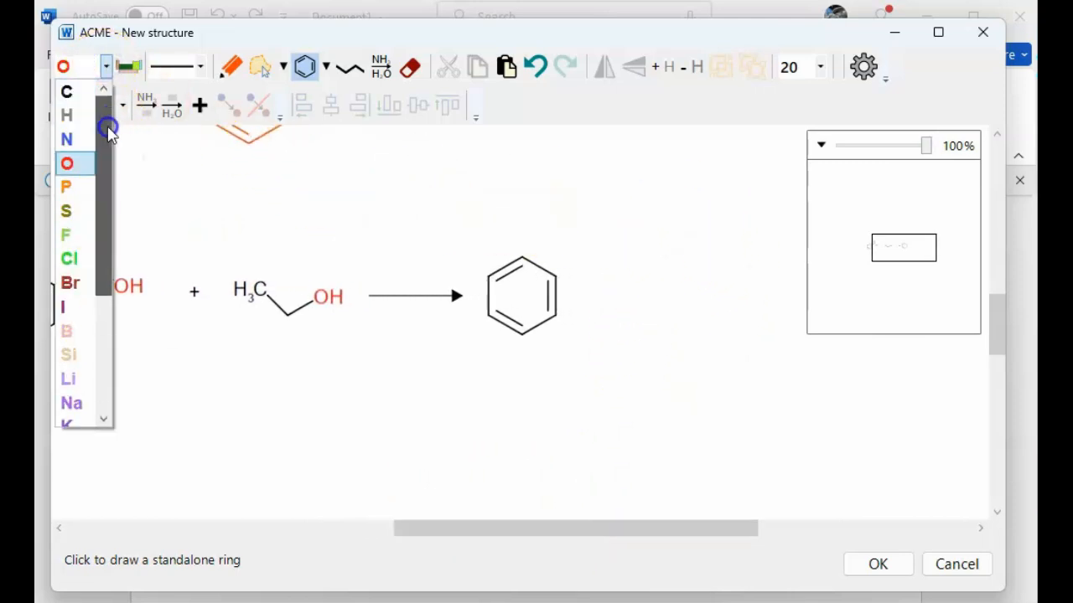
left_click(84, 90)
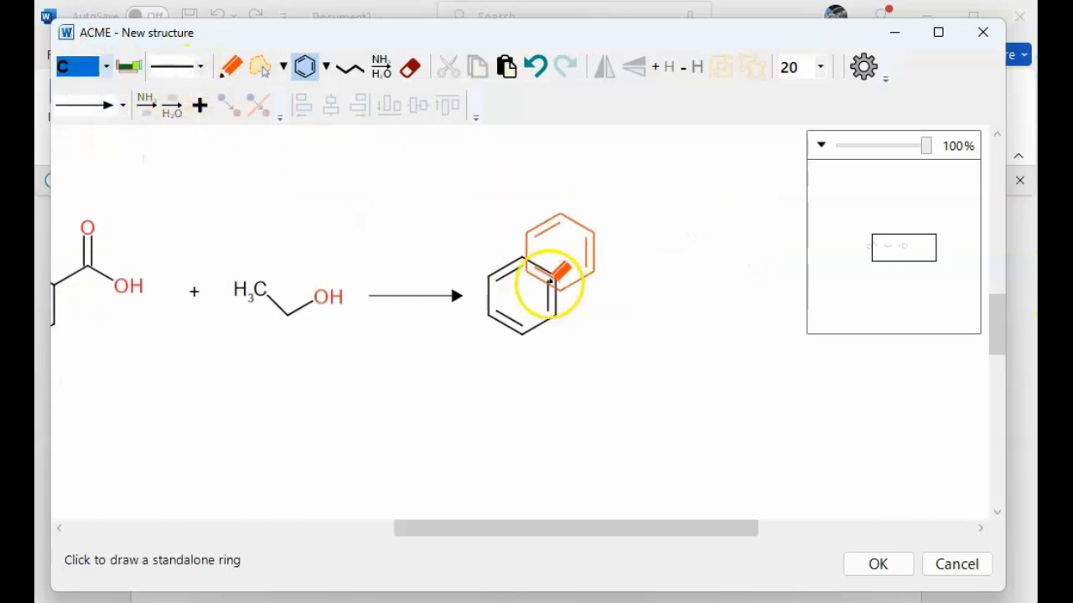
left_click(227, 74)
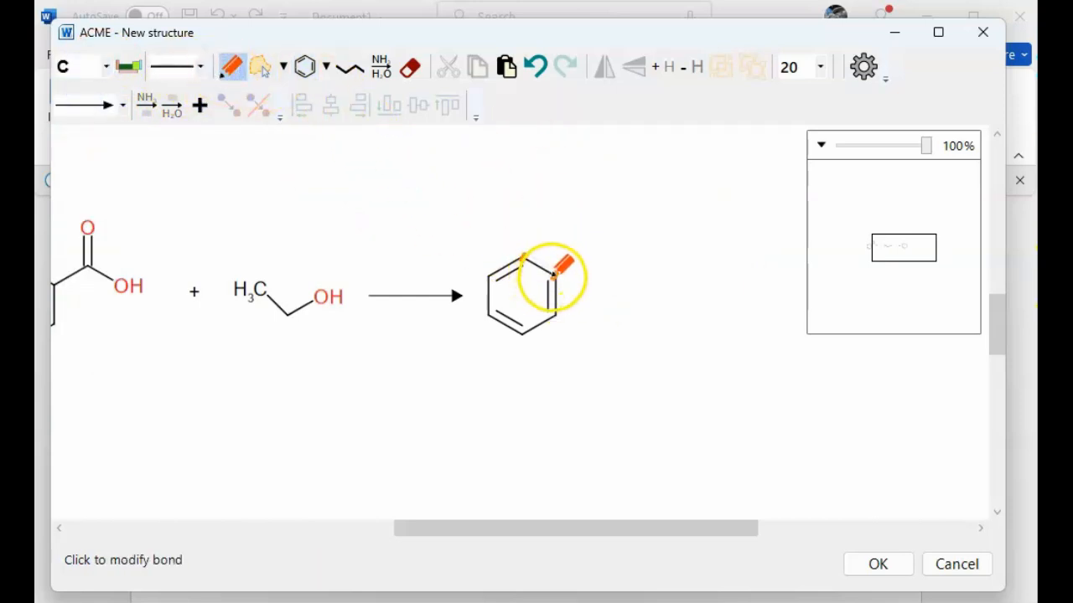
left_click_drag(556, 276, 584, 260)
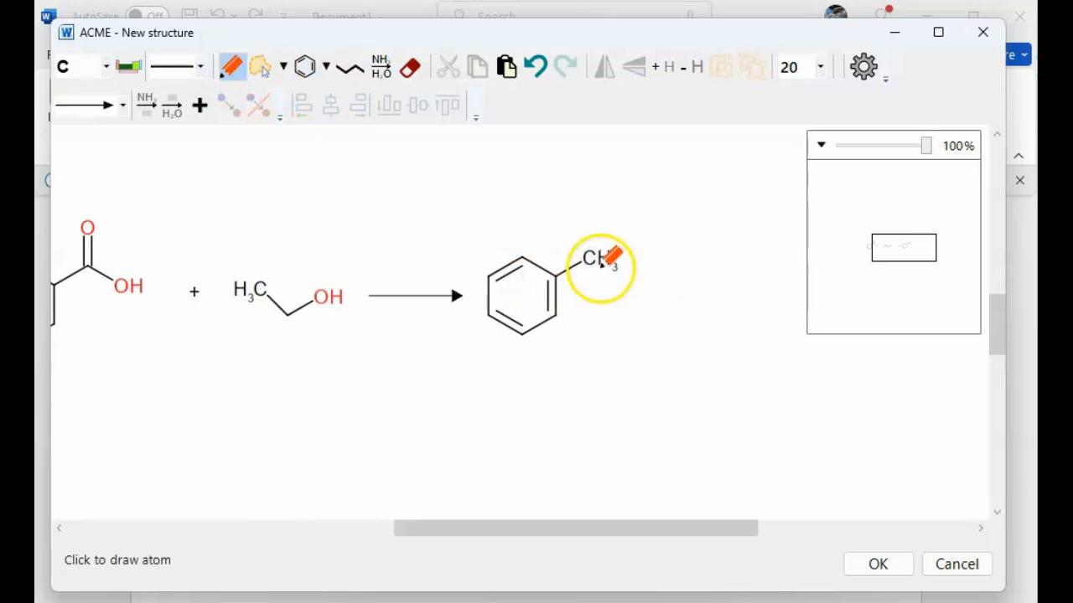
Choose a double bond and oxygen, then attach a double-bonded O upward from that carbon.
left_click(201, 67)
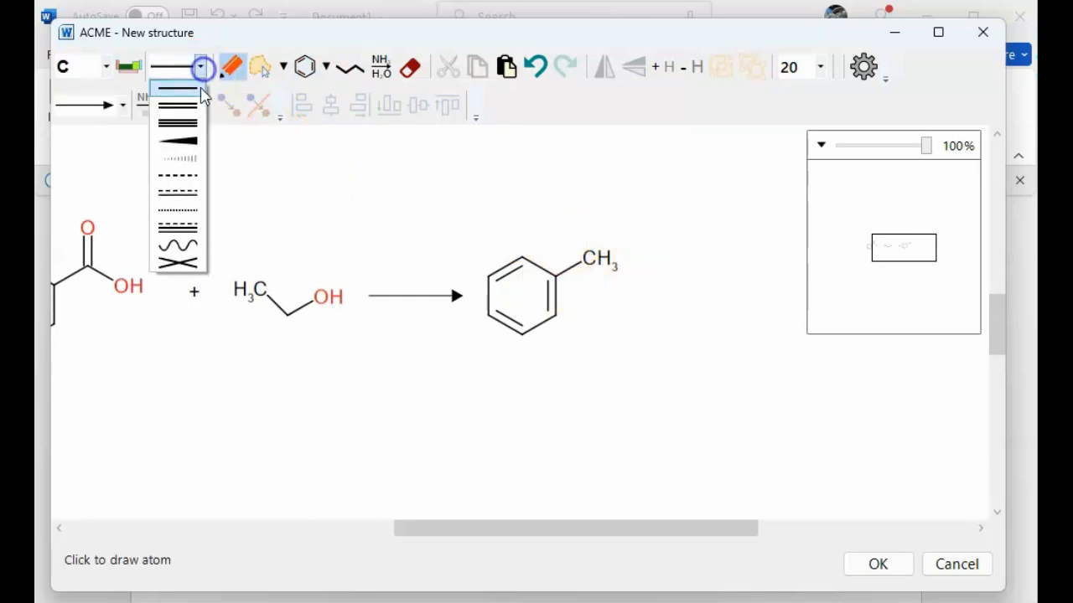
left_click(188, 109)
left_click(103, 66)
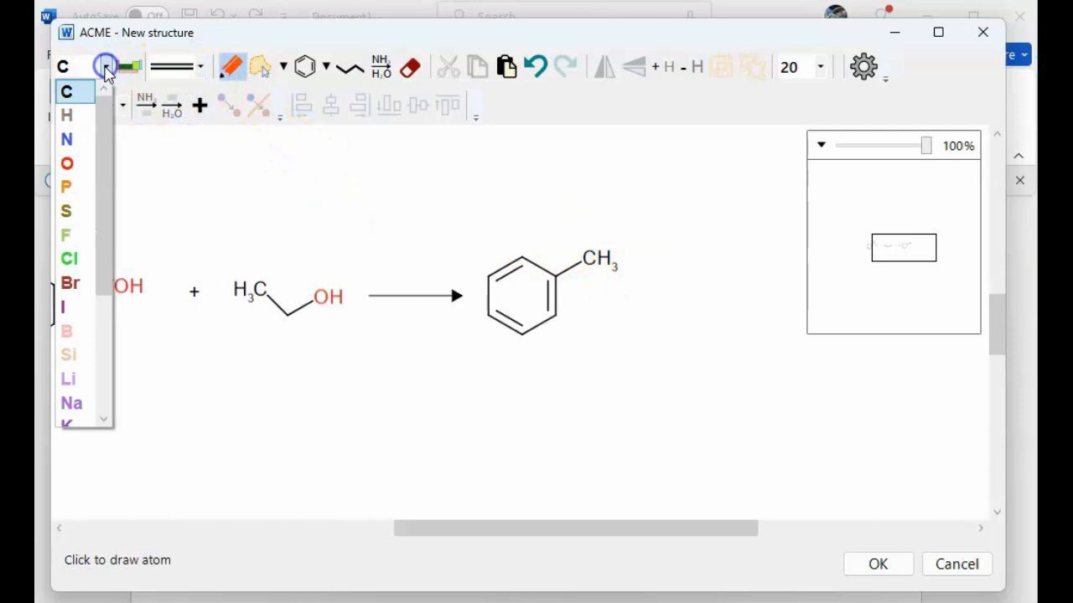
left_click(83, 169)
left_click_drag(593, 248, 590, 223)
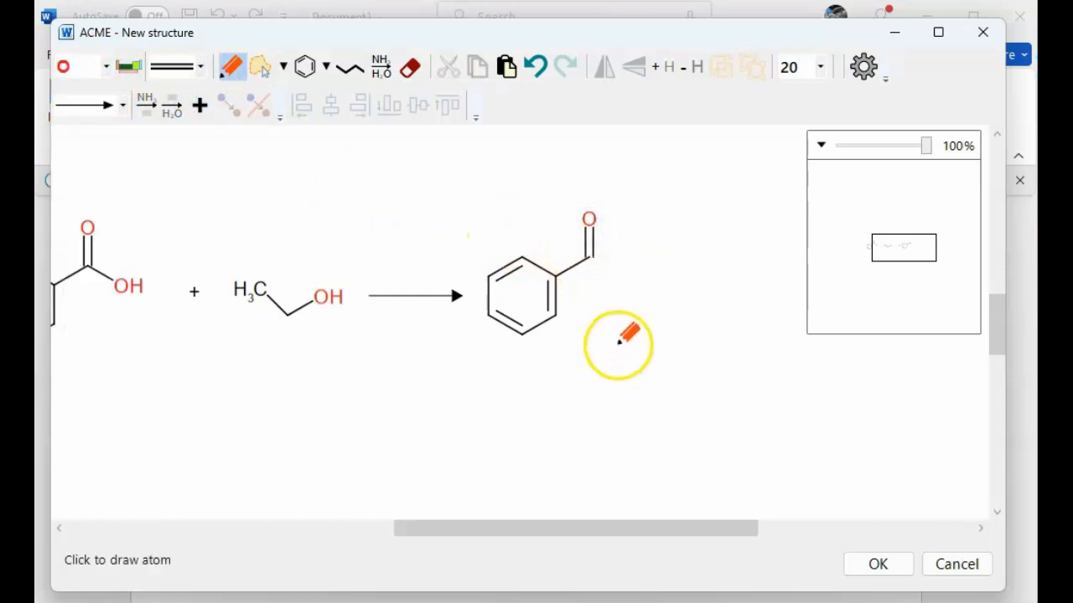
Set the bond type back to single and attach an oxygen to the carbonyl carbon on the lower right.
left_click(200, 66)
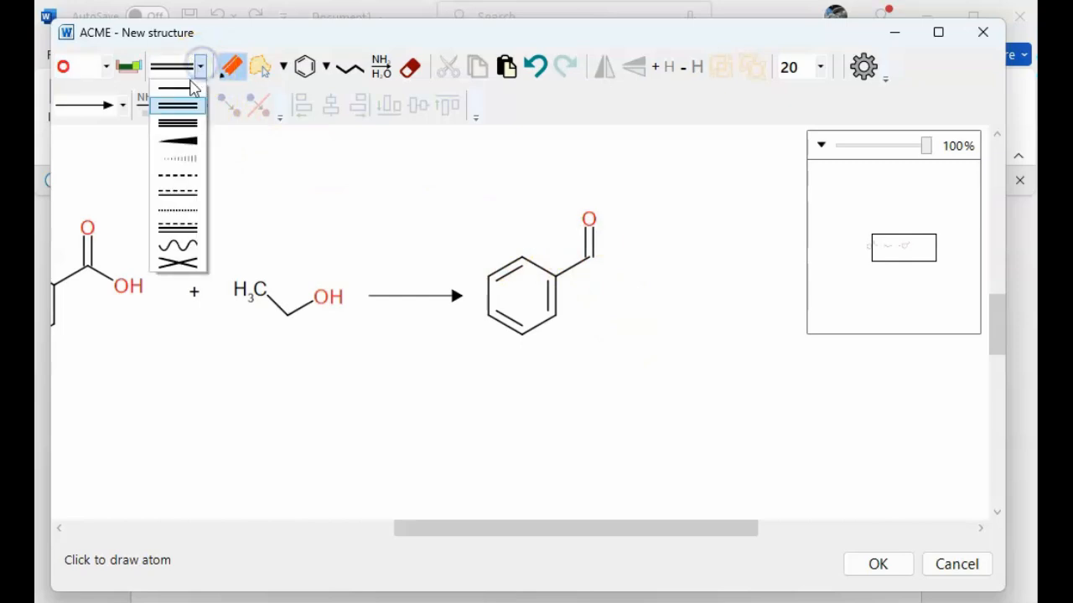
left_click(184, 85)
left_click_drag(592, 254, 618, 275)
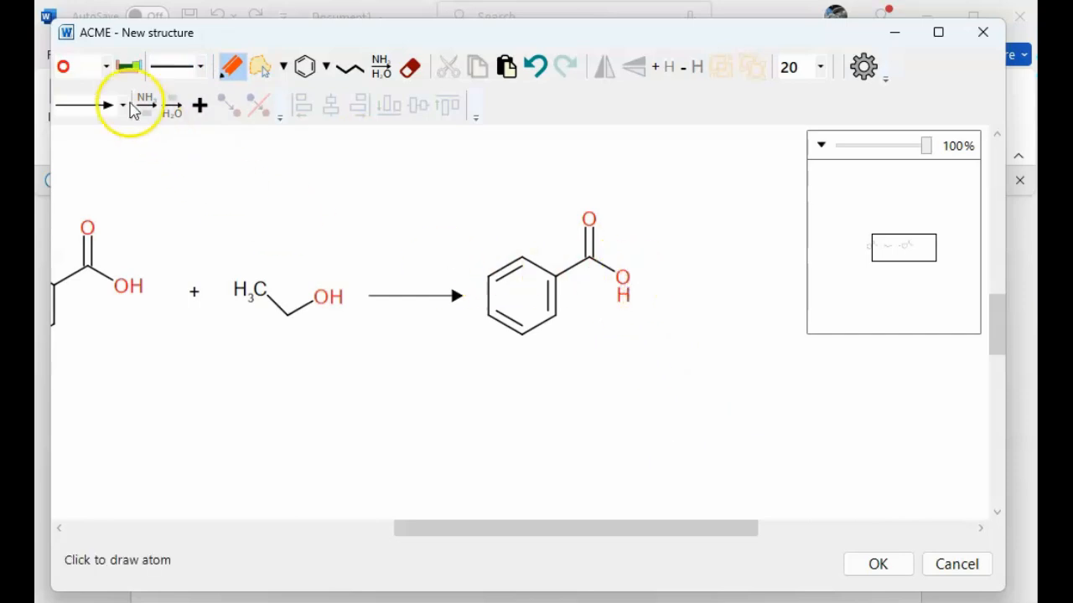
Set the element to carbon and extend a two-carbon ethyl chain from the ester oxygen.
left_click(107, 67)
left_click_drag(103, 149, 106, 109)
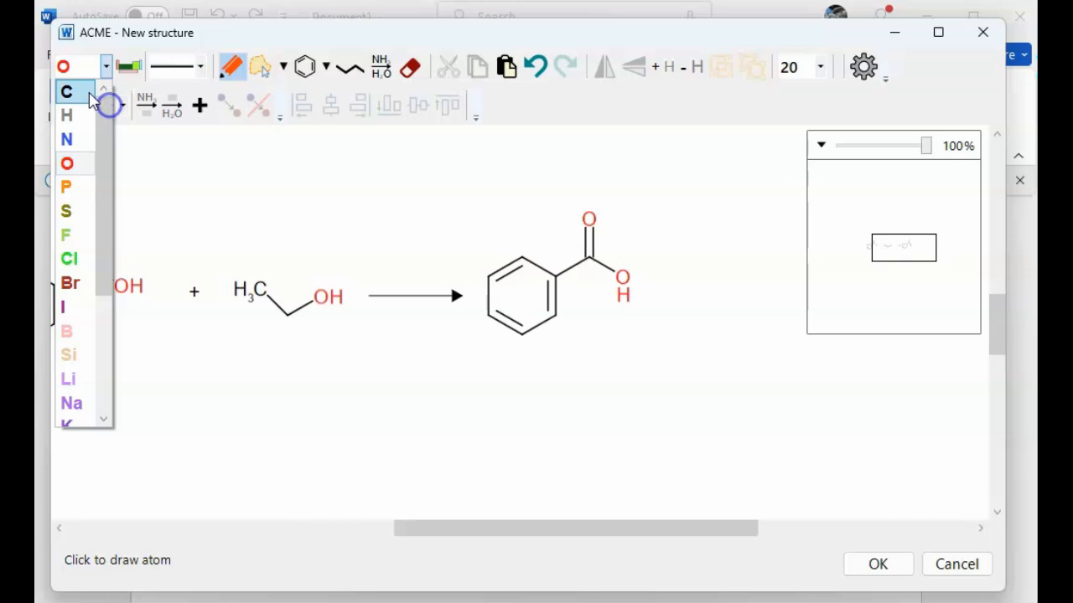
left_click(87, 92)
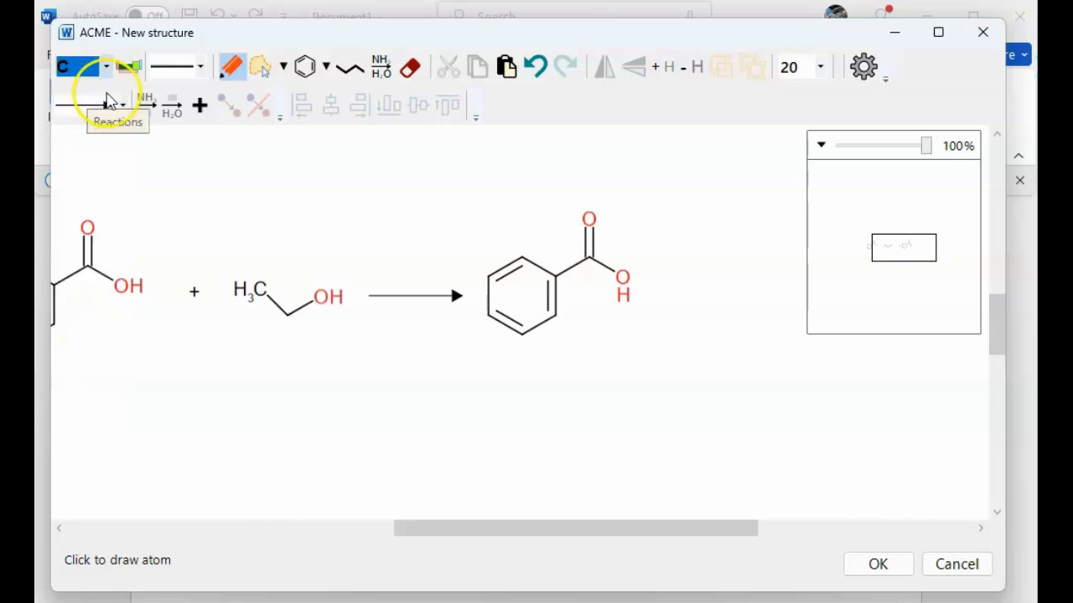
left_click_drag(622, 277, 670, 277)
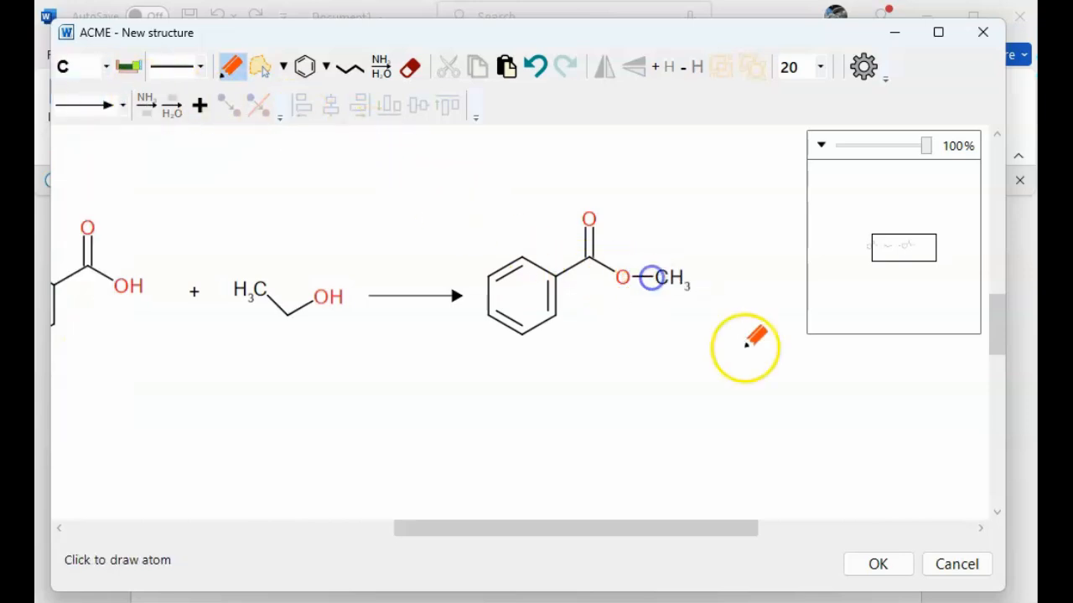
left_click(677, 285)
left_click_drag(669, 273, 685, 248)
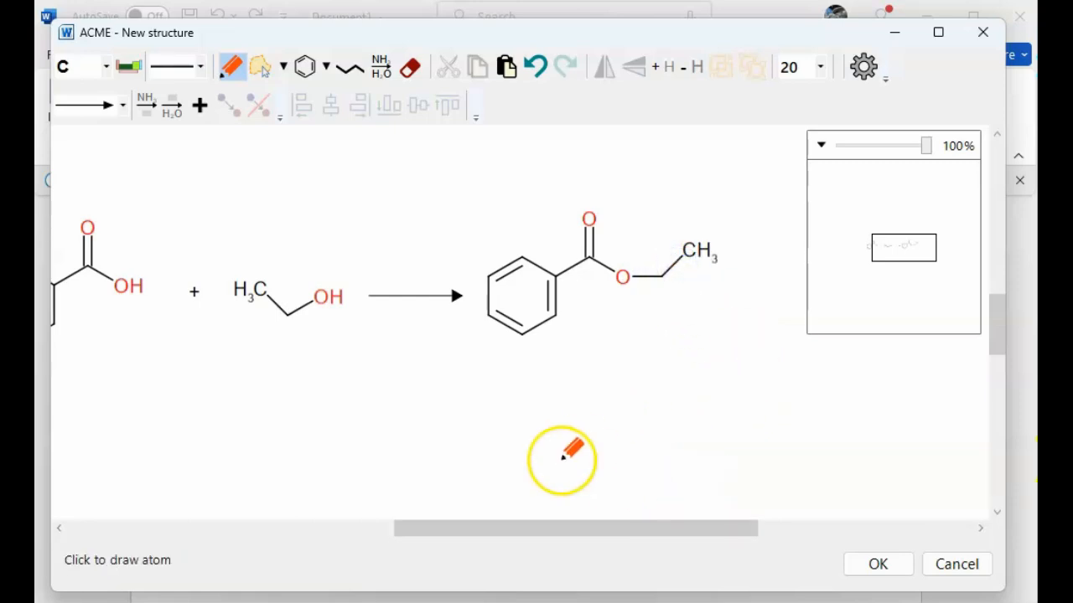
Lasso-select the whole reaction and align the reactants, arrow and product along their middles.
left_click_drag(587, 529, 551, 524)
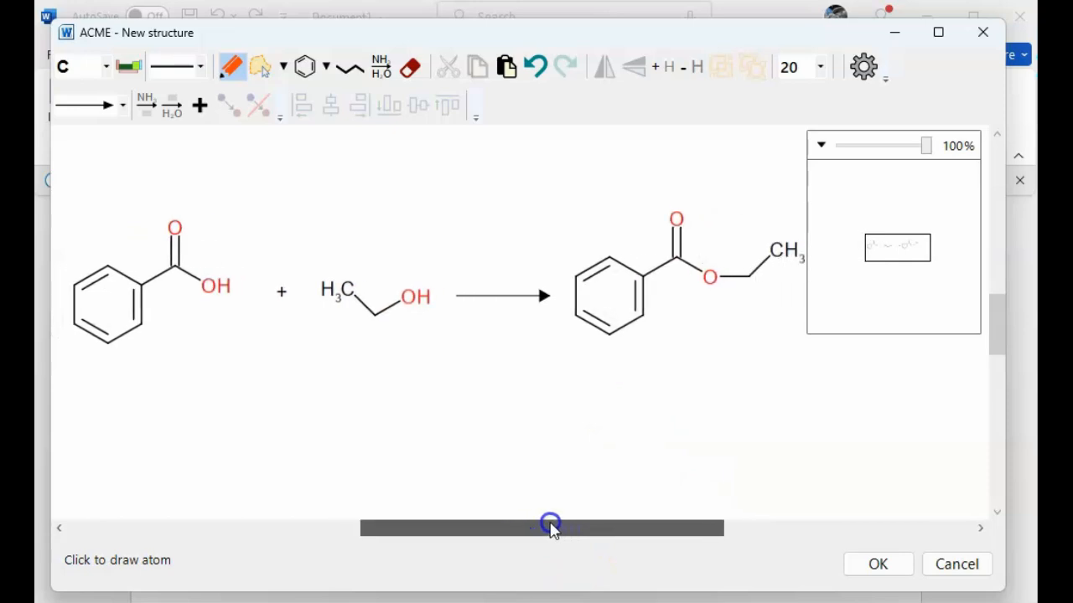
left_click_drag(925, 146, 916, 149)
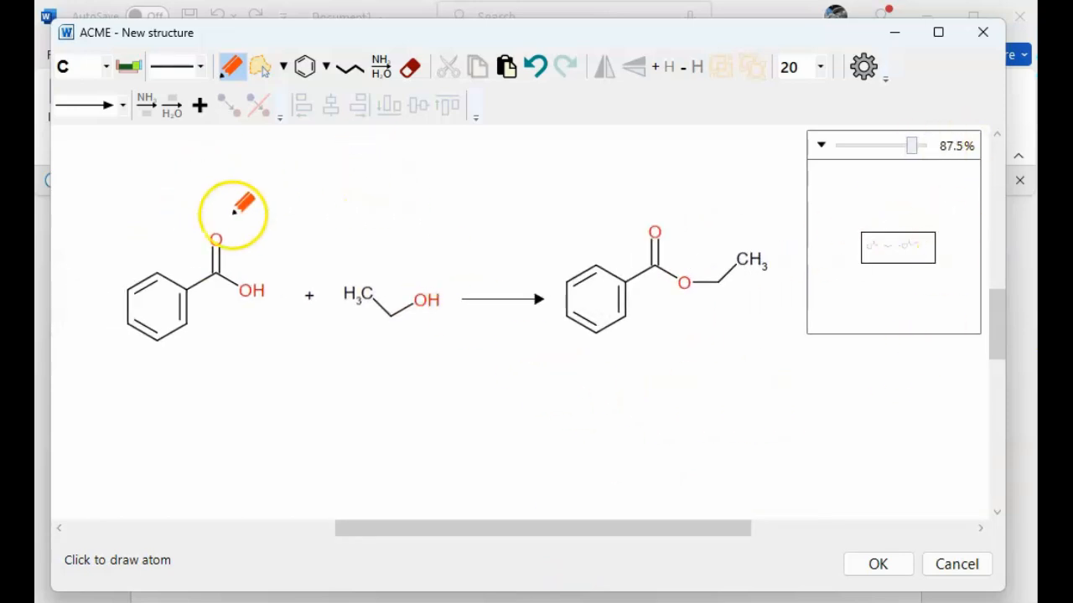
left_click(263, 69)
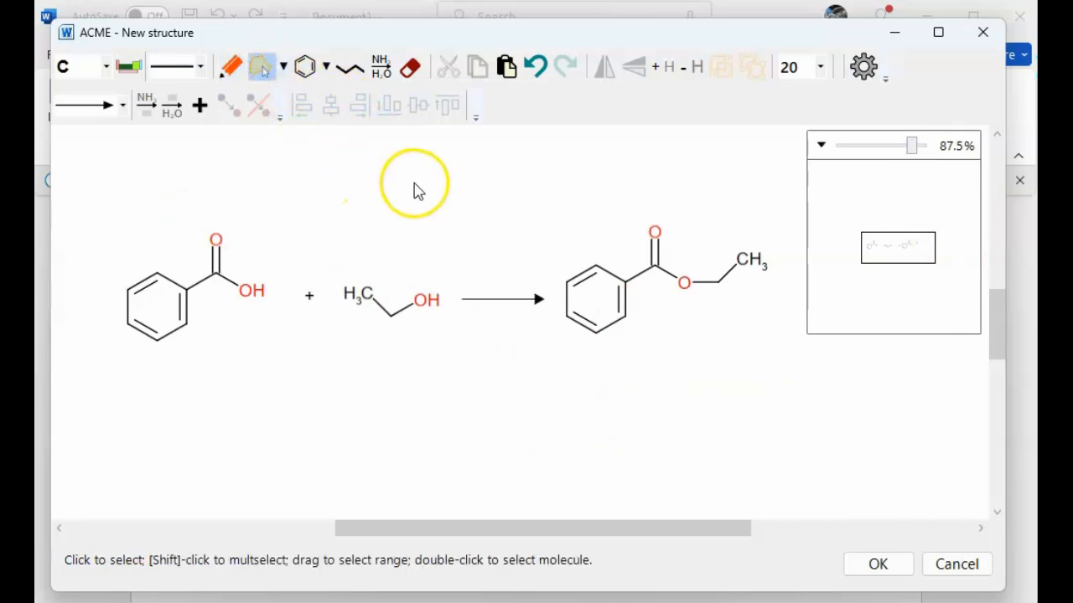
mouse_move(373, 163)
left_mouse_down()
mouse_move(680, 193)
mouse_move(790, 265)
mouse_move(537, 416)
mouse_move(100, 372)
mouse_move(280, 194)
left_mouse_up()
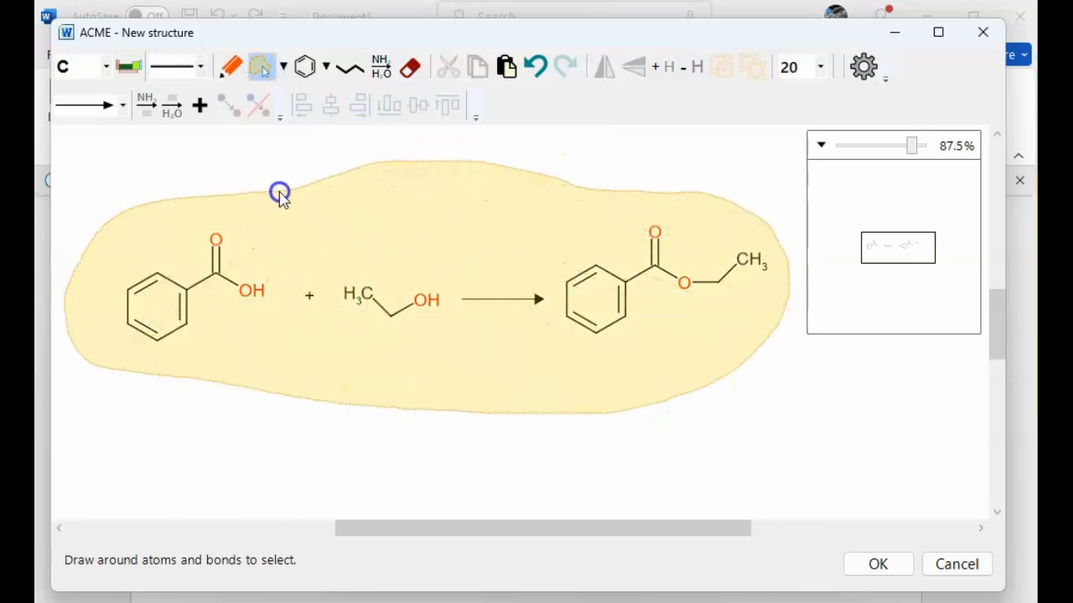
left_click_drag(400, 165, 395, 168)
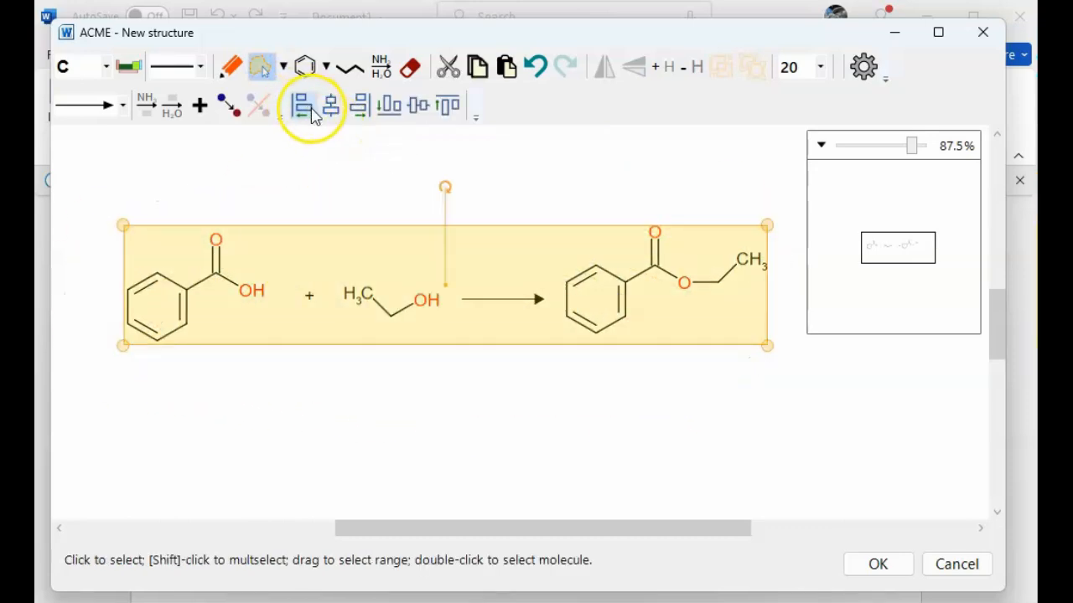
left_click(421, 106)
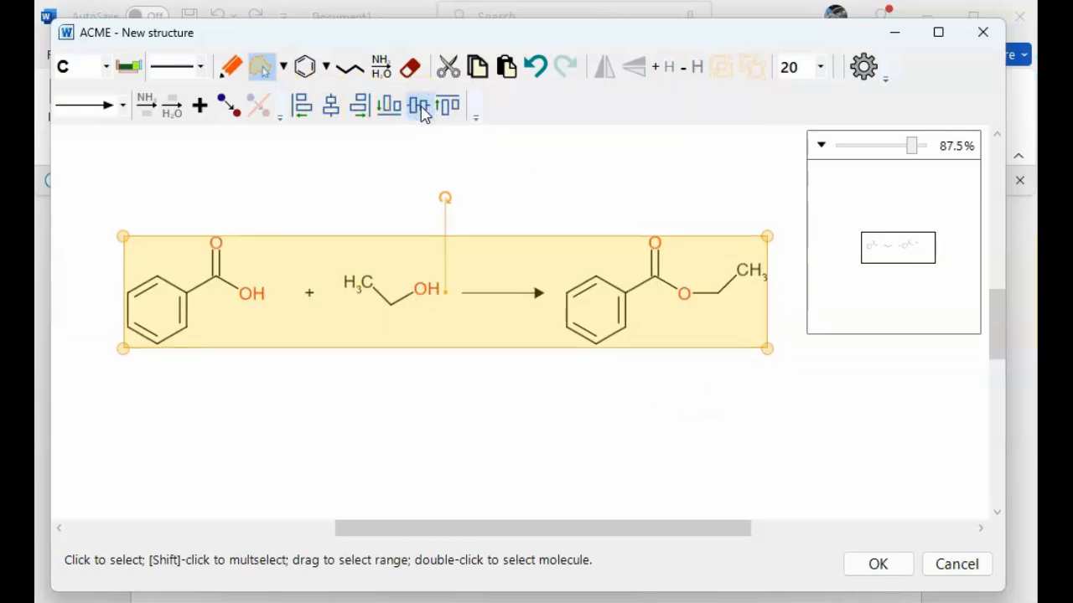
Accept the drawing and its edited labels to insert the reaction scheme into the Word document, then deselect it.
left_click(874, 564)
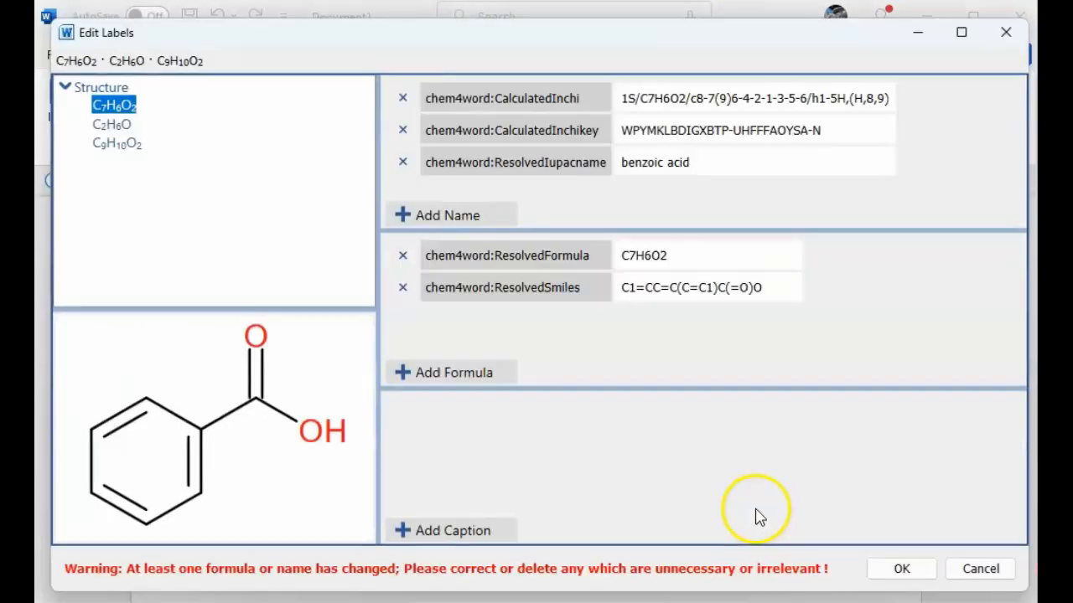
left_click(904, 569)
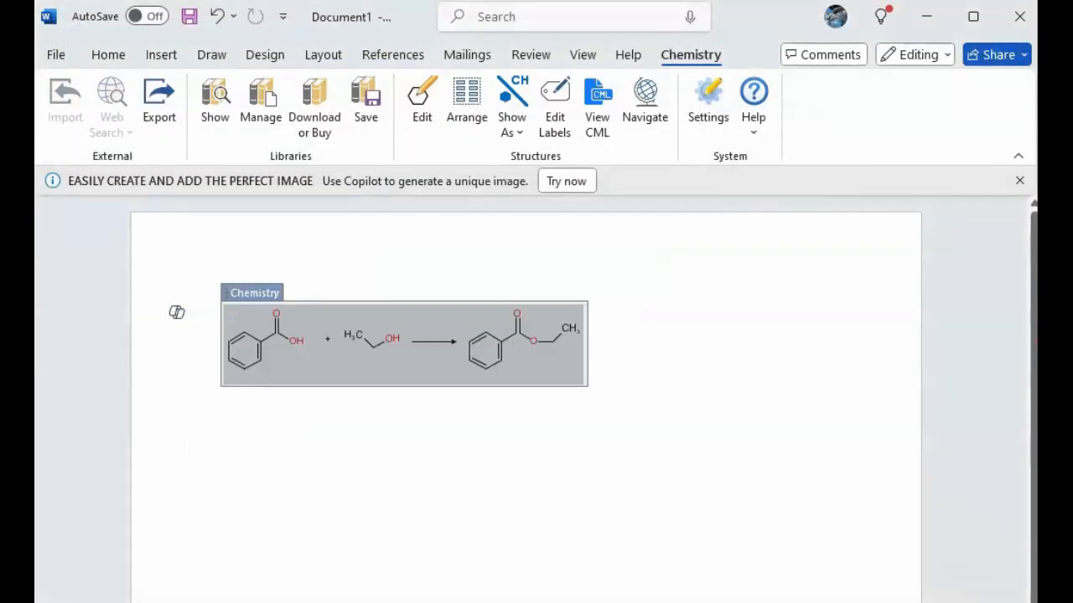
left_click(666, 379)
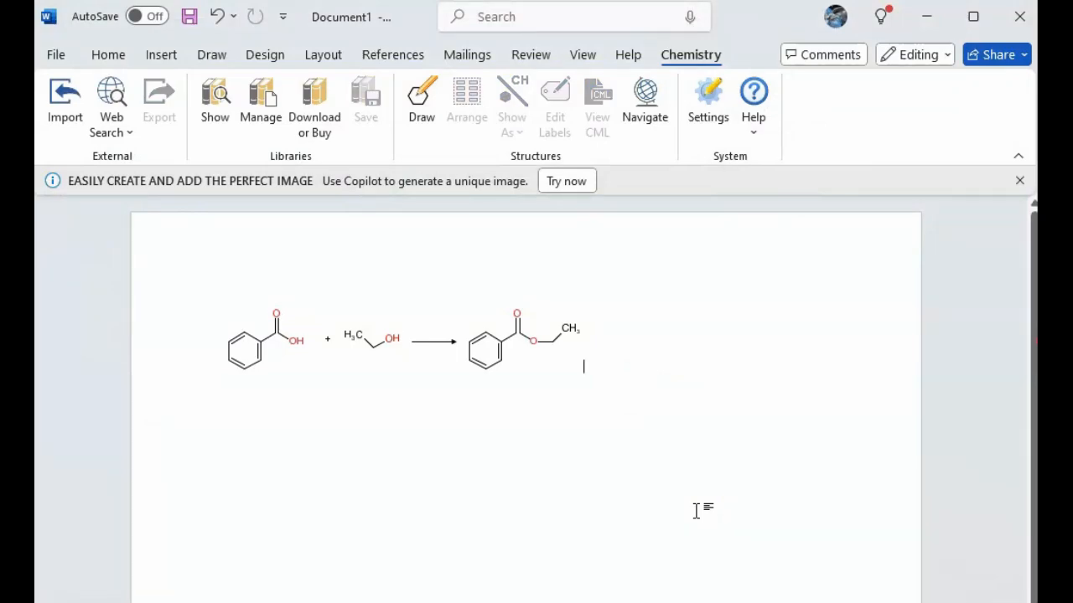
left_click(572, 554)
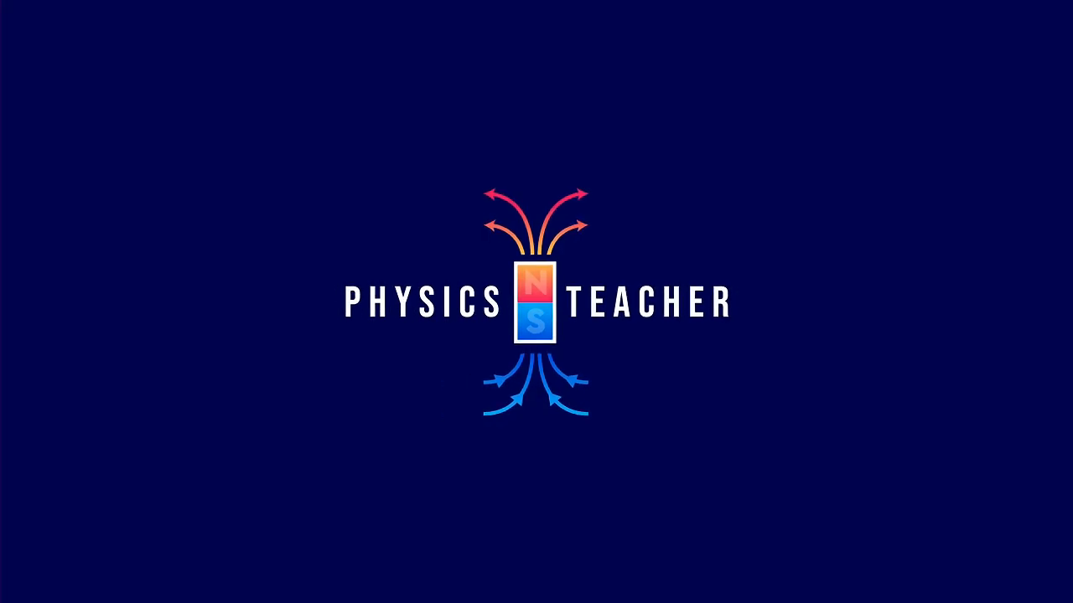